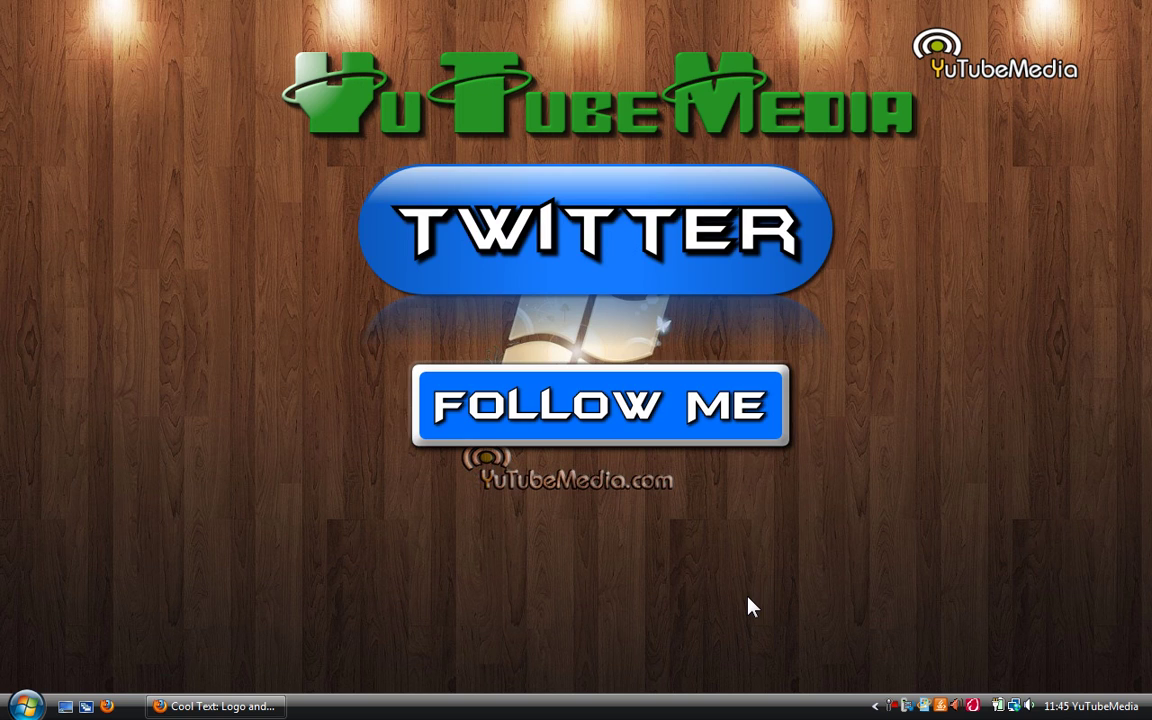
Restore the minimized Firefox window showing the Cool Text home page.
left_click(215, 706)
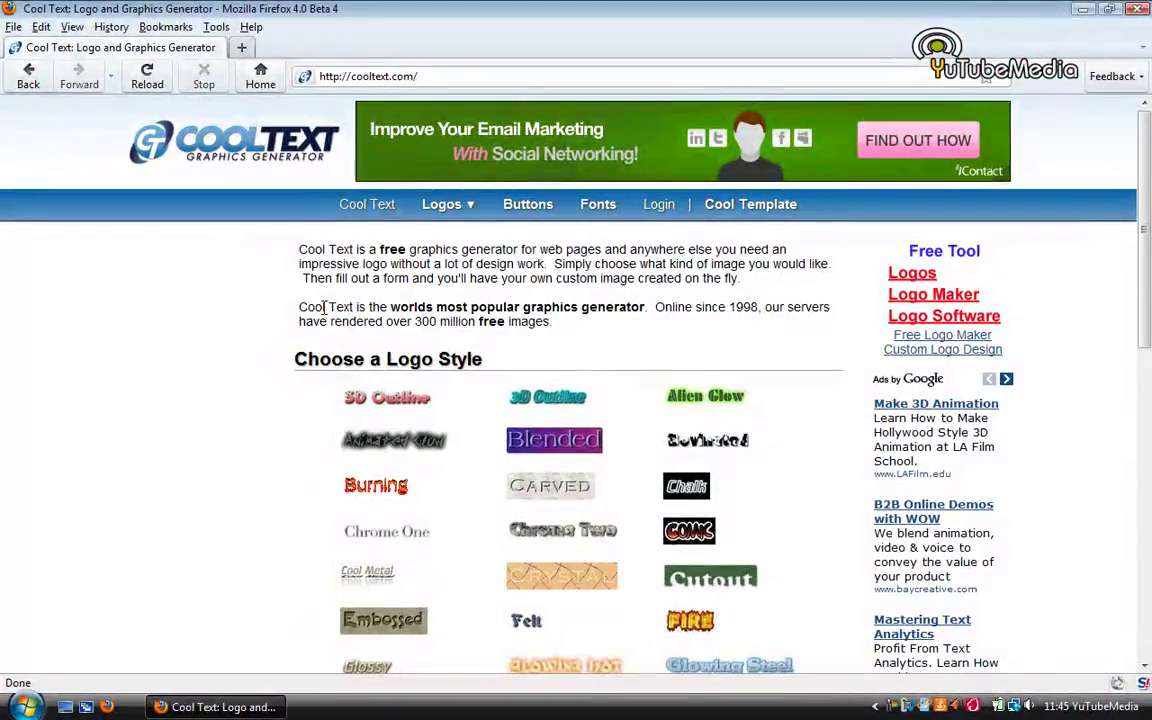
Choose the Glowing Steel logo style from the logo style gallery.
scroll(1150, 370, "down", 4)
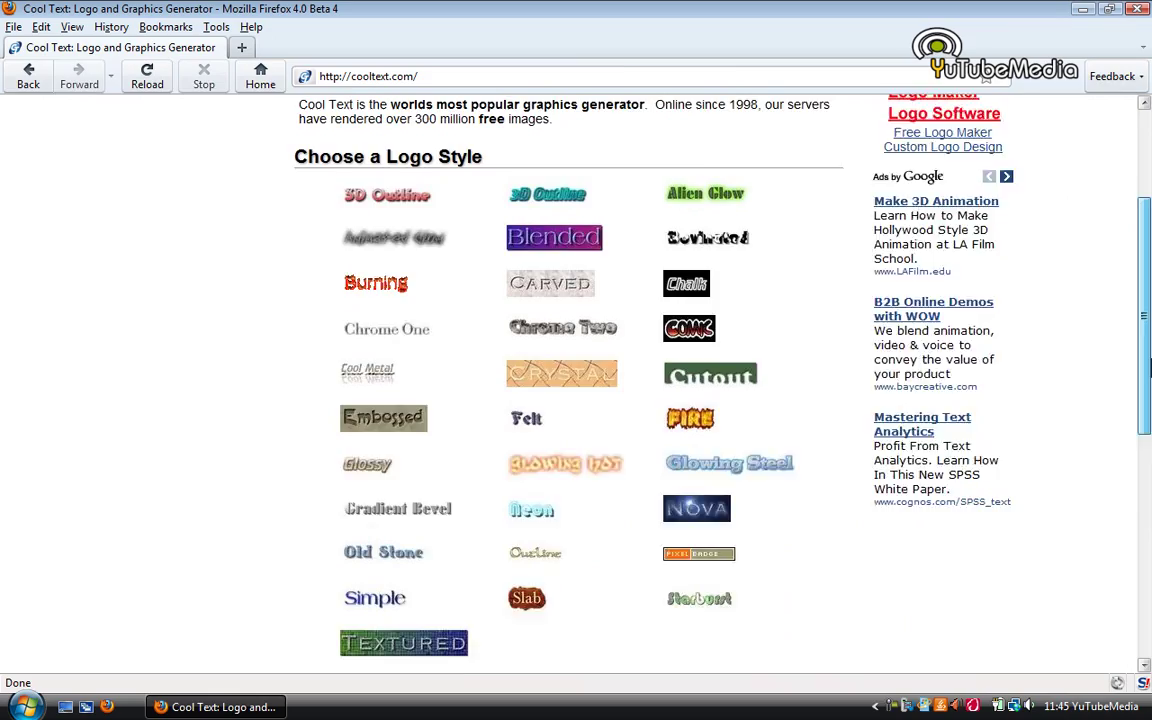
scroll(1150, 300, "up", 4)
scroll(1150, 258, "down", 4)
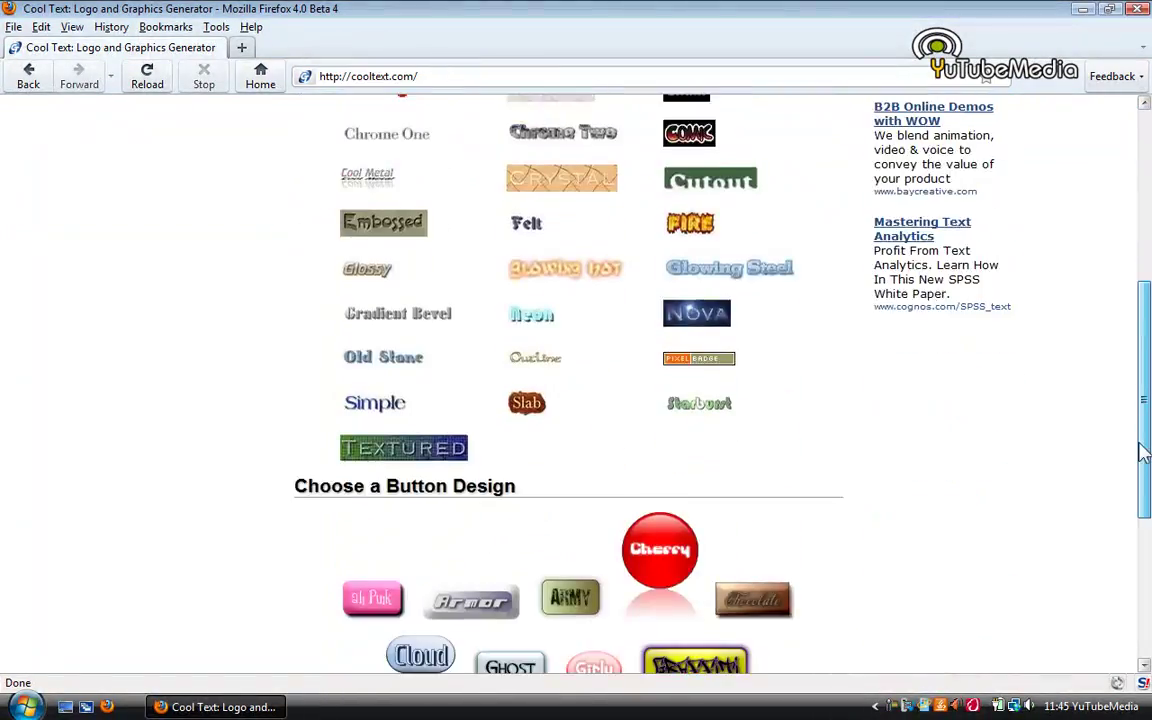
scroll(1141, 453, "up", 2)
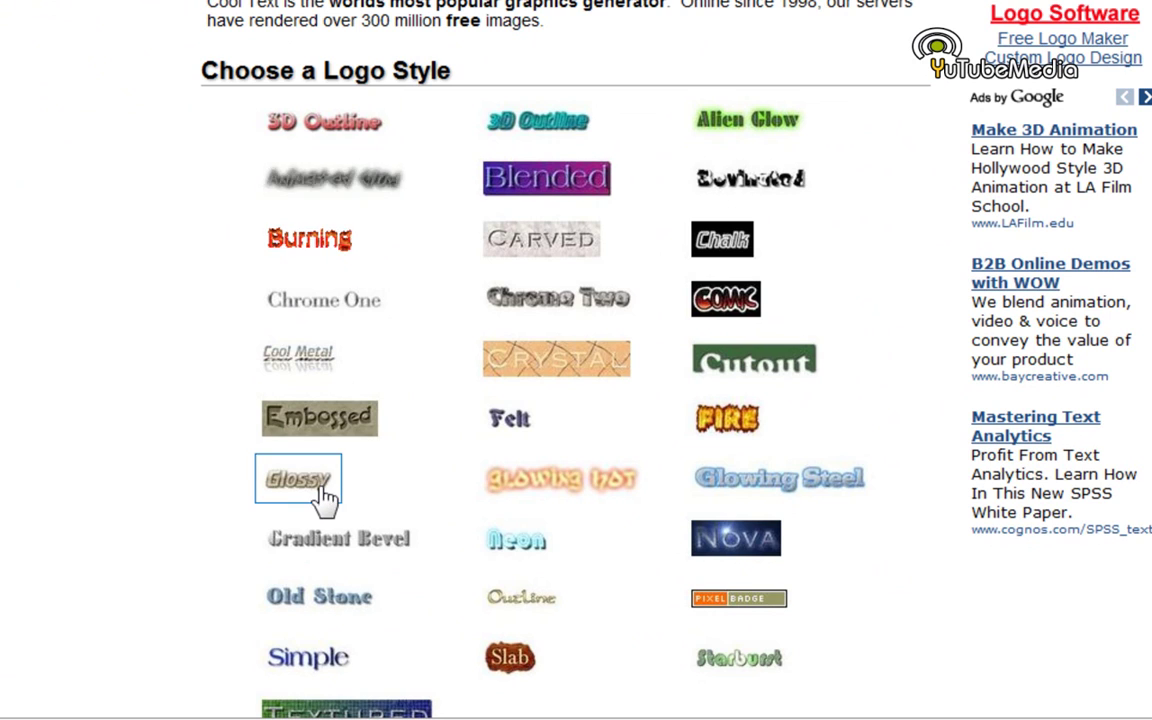
left_click(725, 498)
scroll(643, 481, "down", 6)
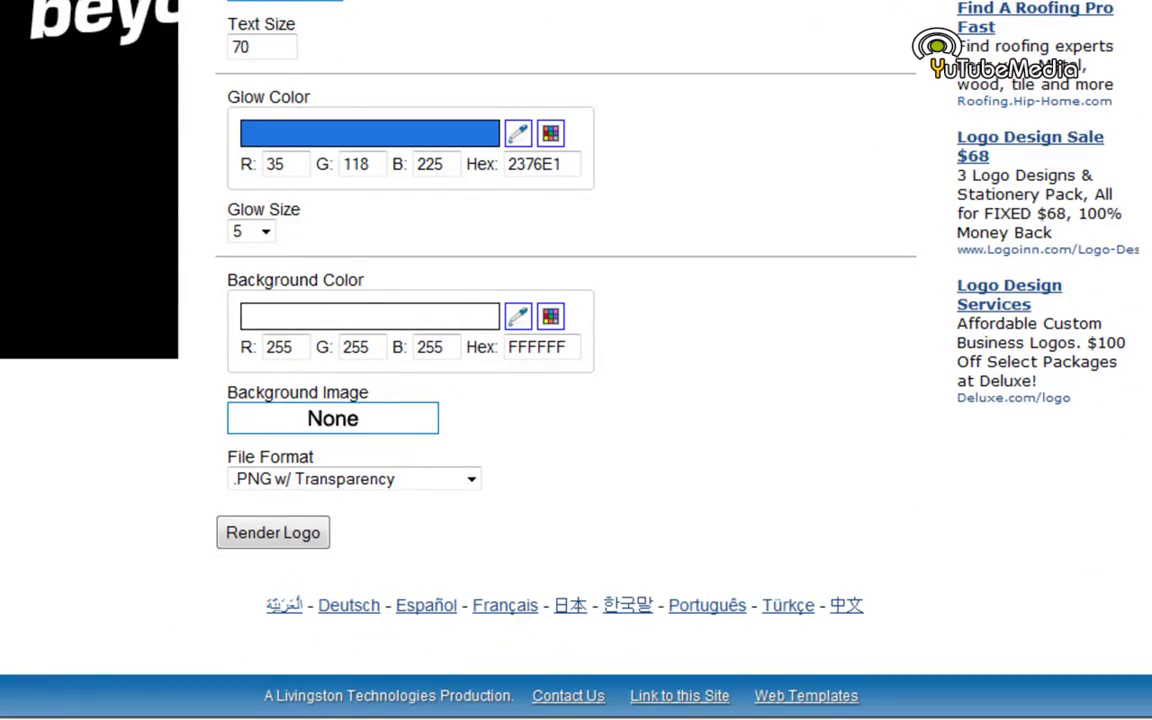
scroll(571, 463, "up", 6)
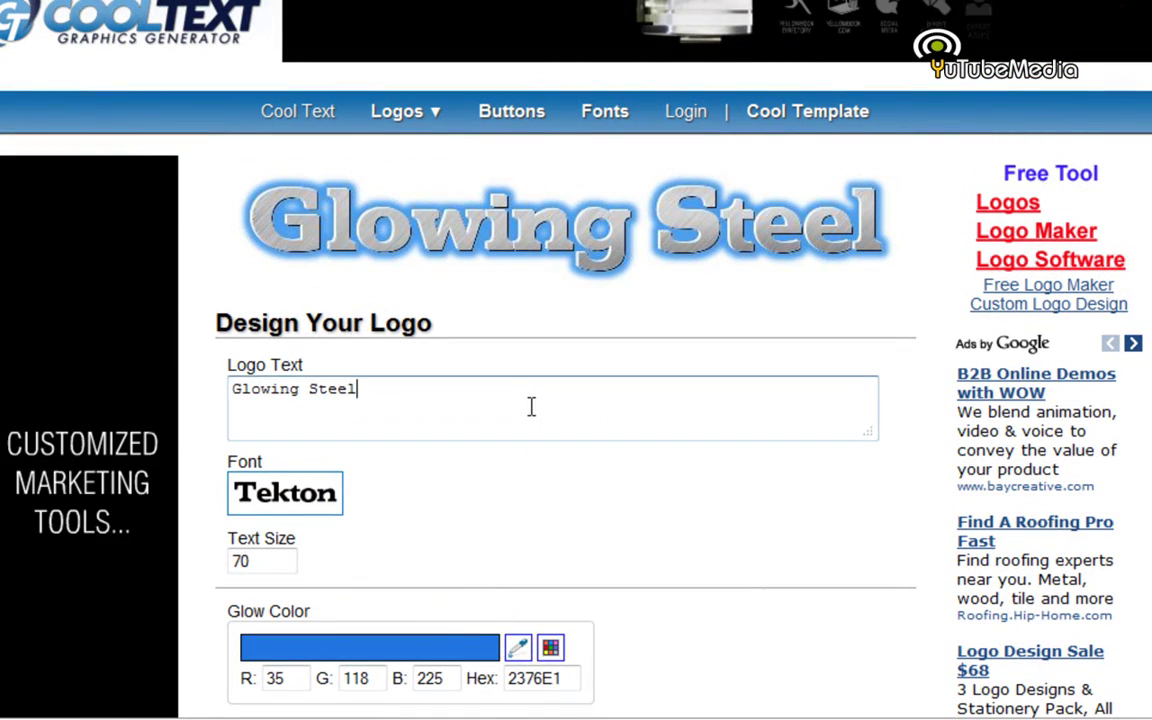
Enter 'YuTubeMedia' as the logo text.
type("Yutu")
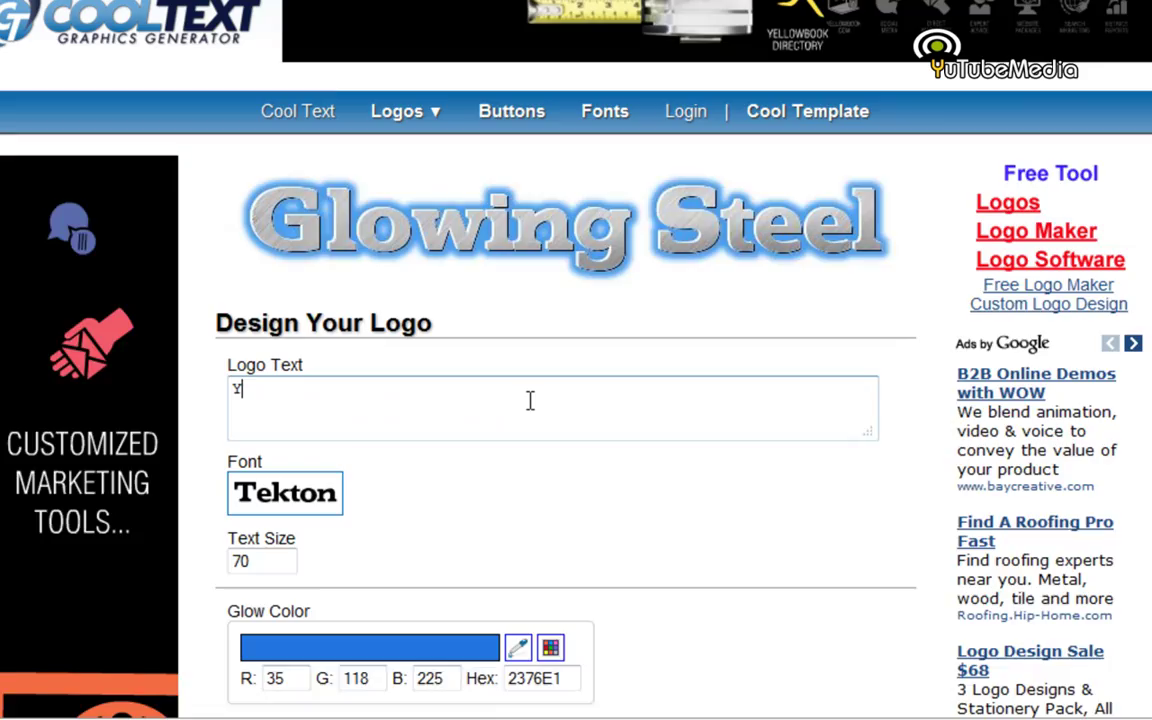
key("BackSpace")
key("BackSpace")
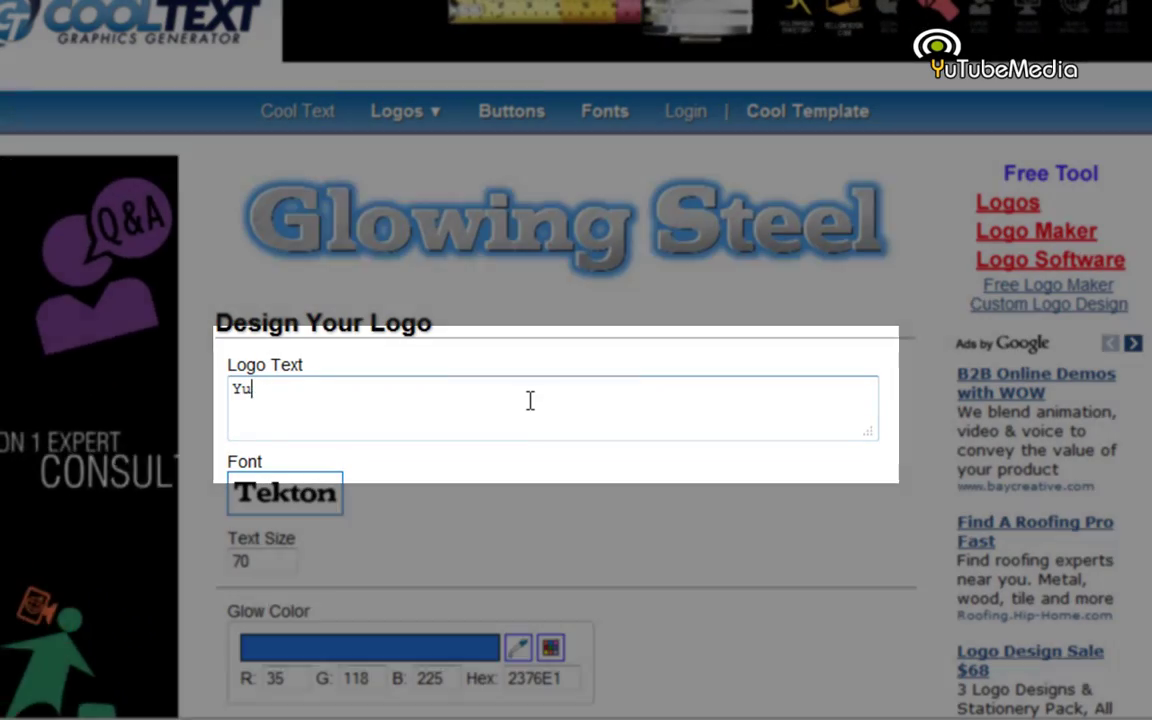
type("TubeMedia")
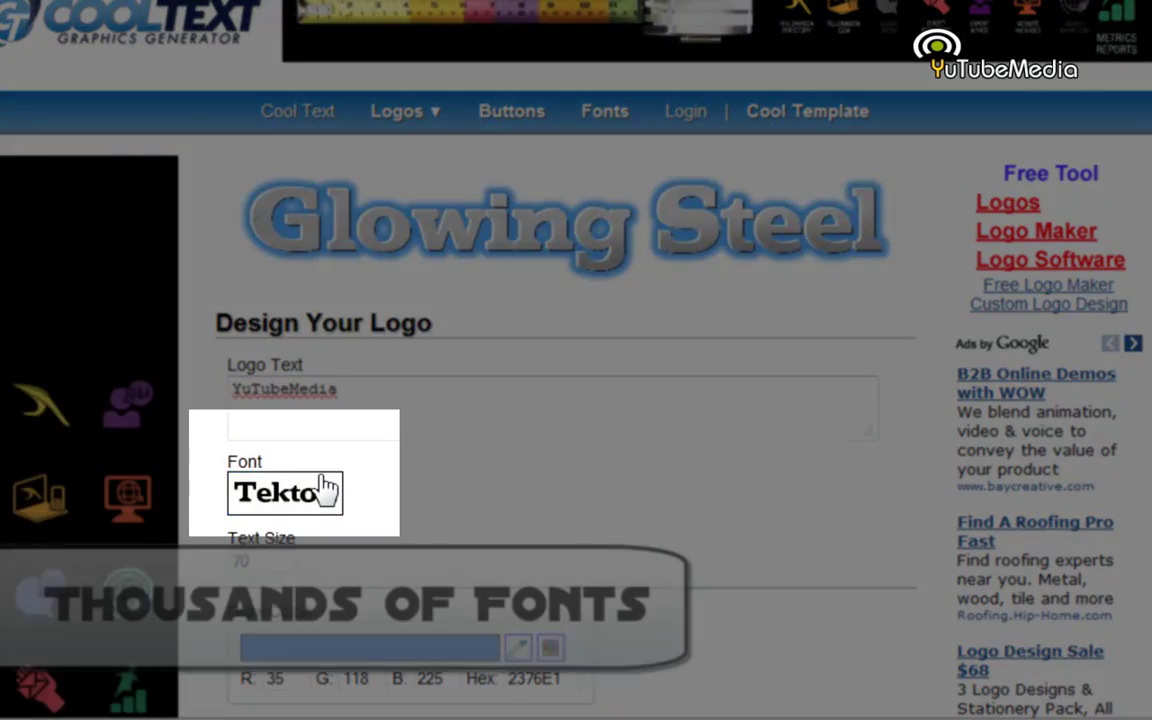
Set the logo font to My Puma from the Brandname font category.
left_click(327, 489)
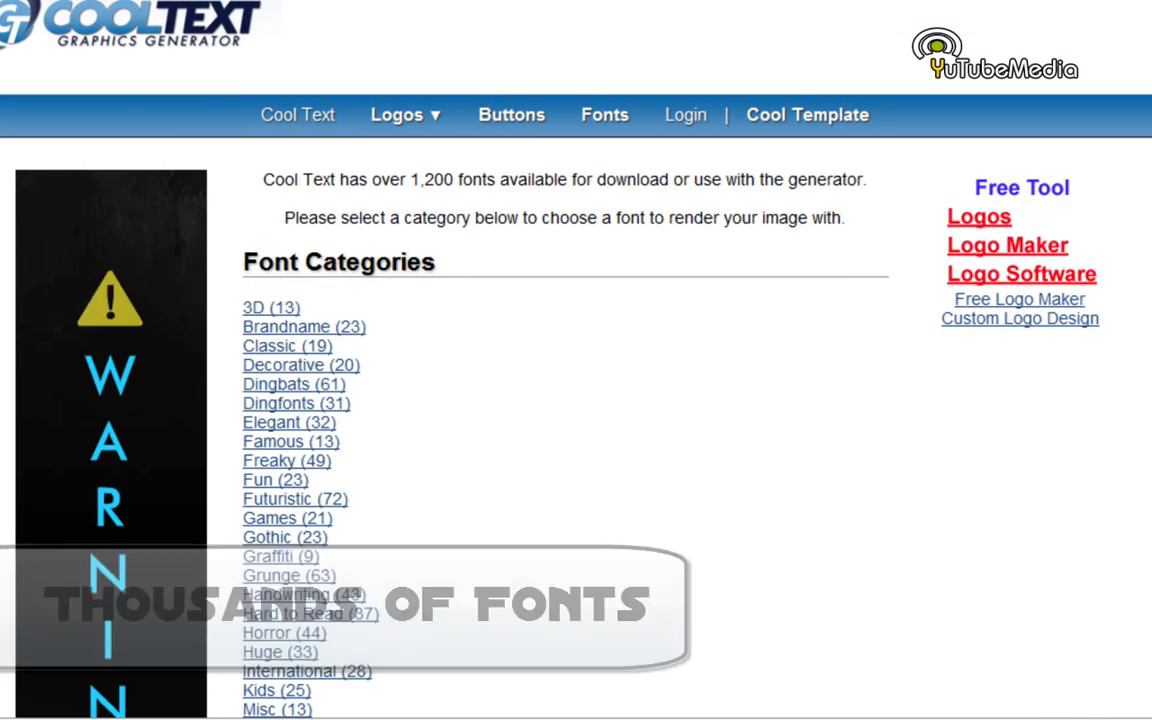
scroll(576, 360, "down", 3)
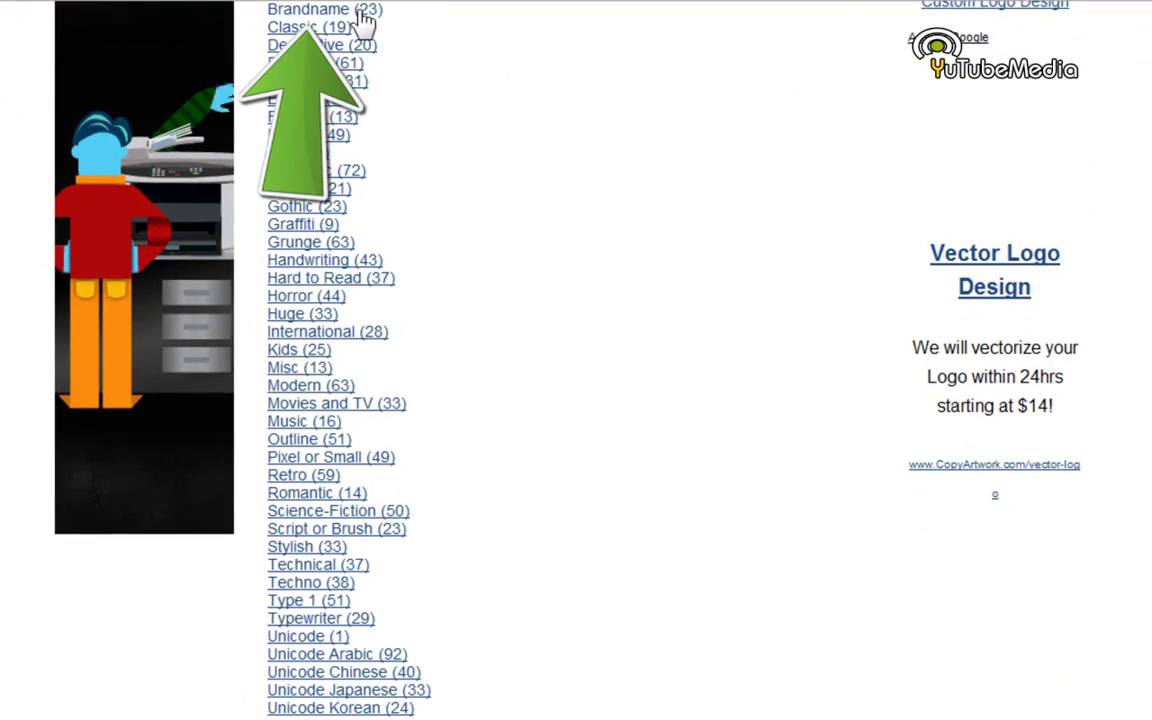
left_click(363, 14)
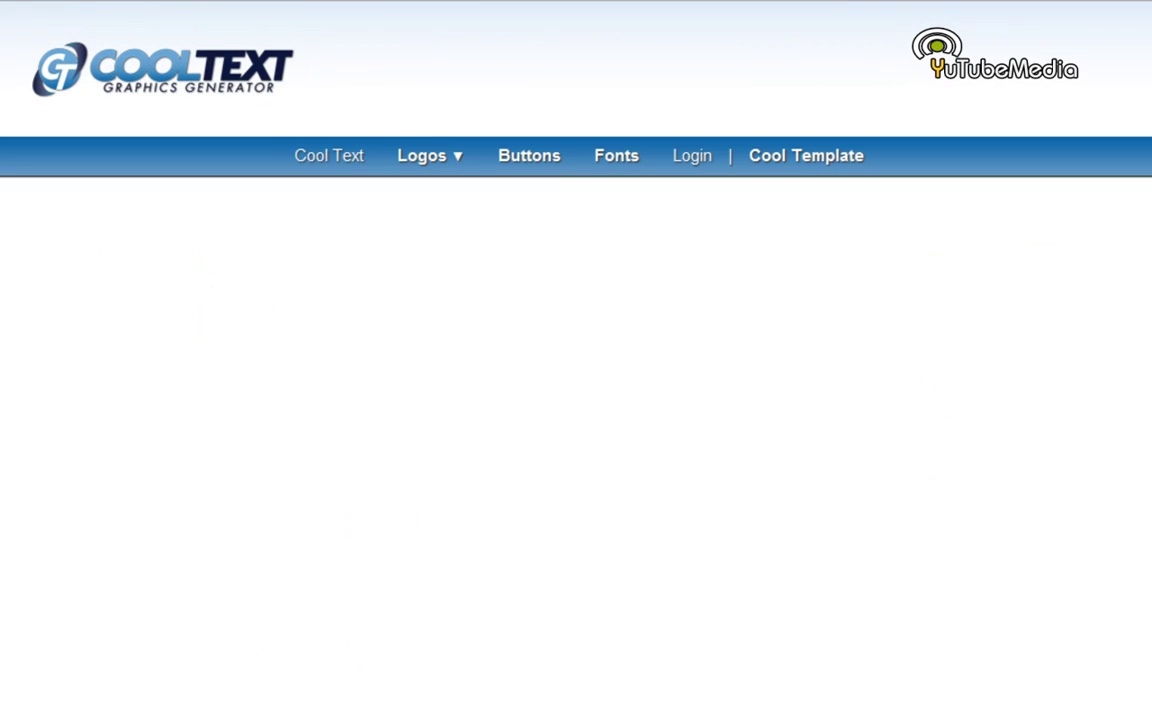
scroll(576, 360, "down", 5)
scroll(755, 440, "down", 8)
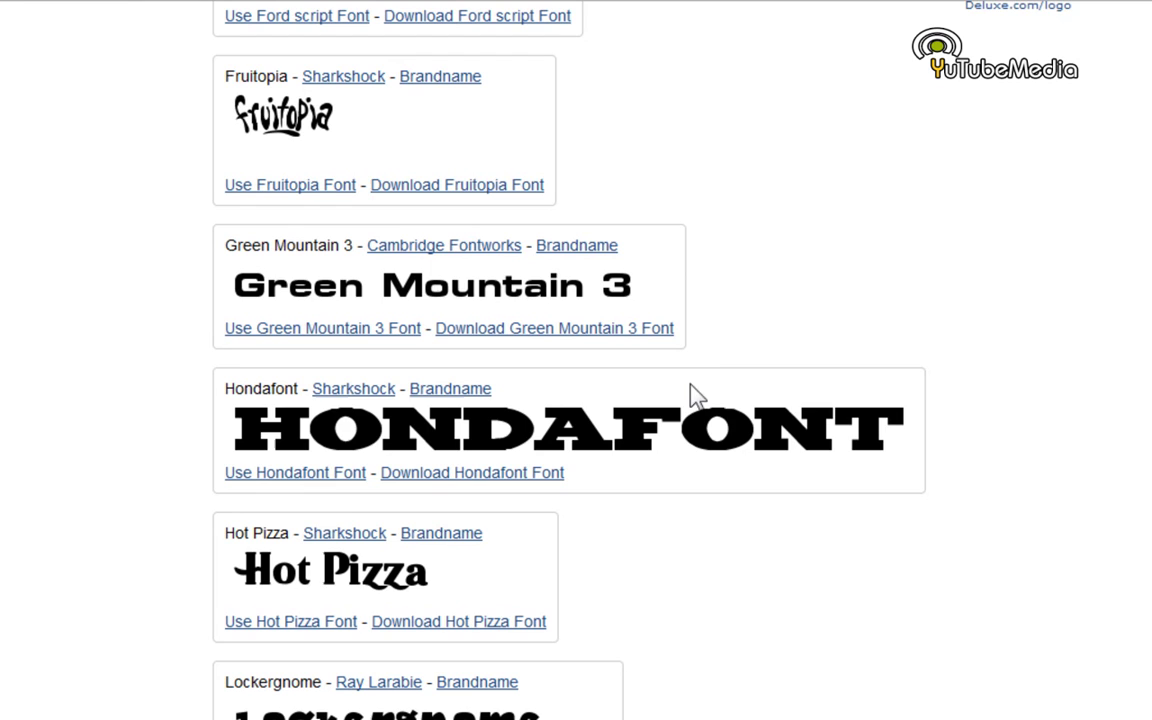
scroll(576, 400, "down", 10)
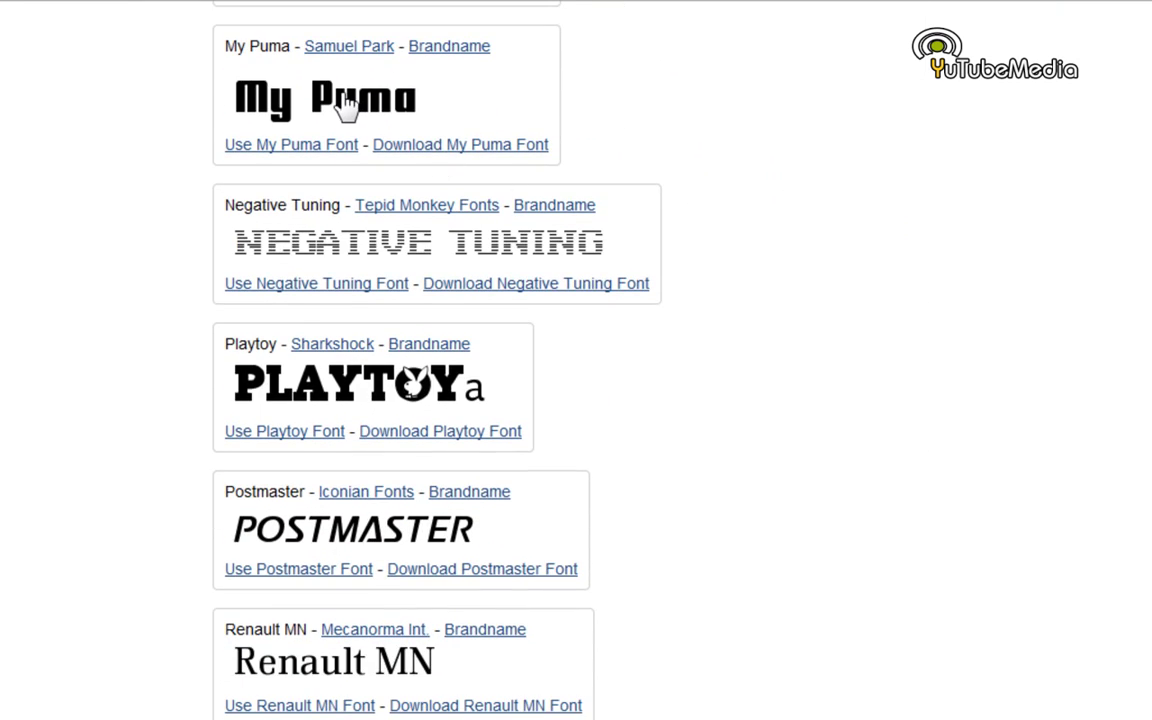
left_click(343, 103)
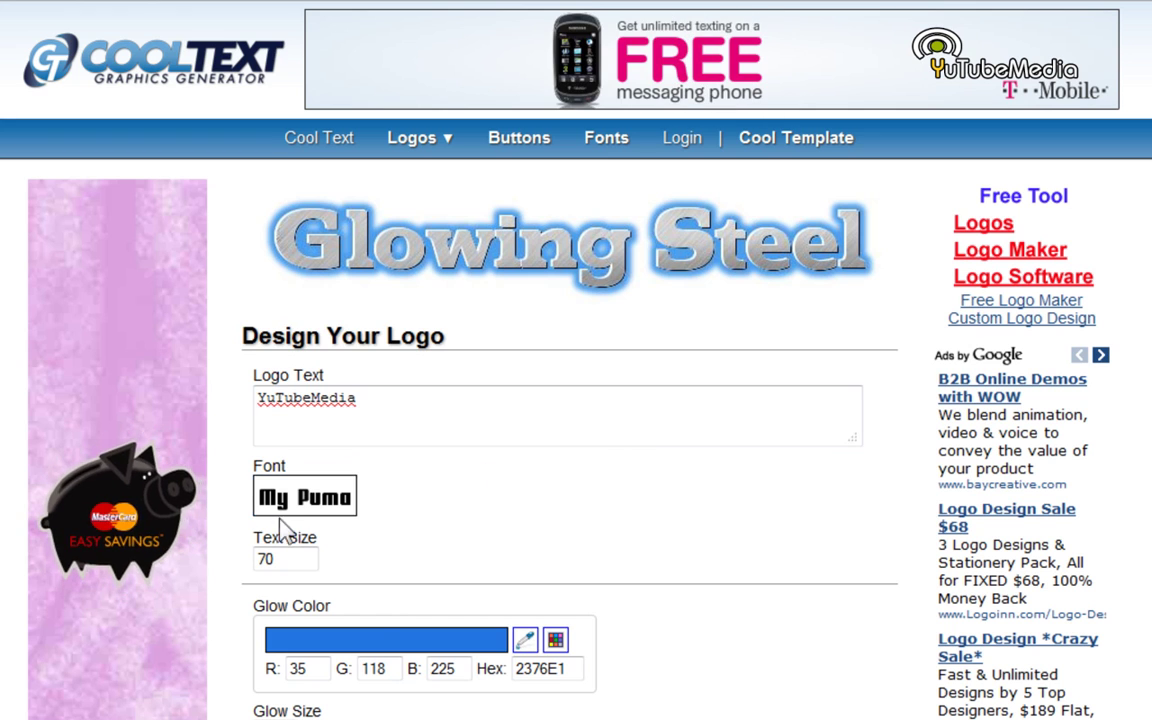
Set the glow colour to dark green (006400) and the glow size to 4.
scroll(630, 414, "down", 3)
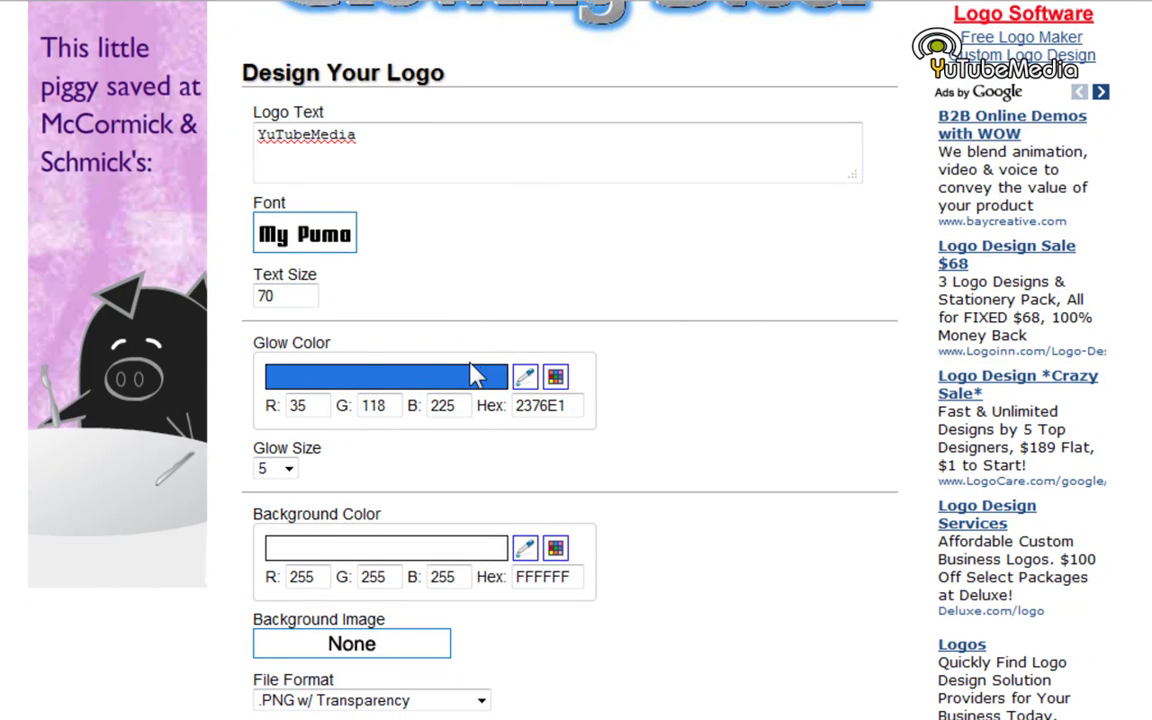
left_click(556, 379)
scroll(578, 322, "down", 15)
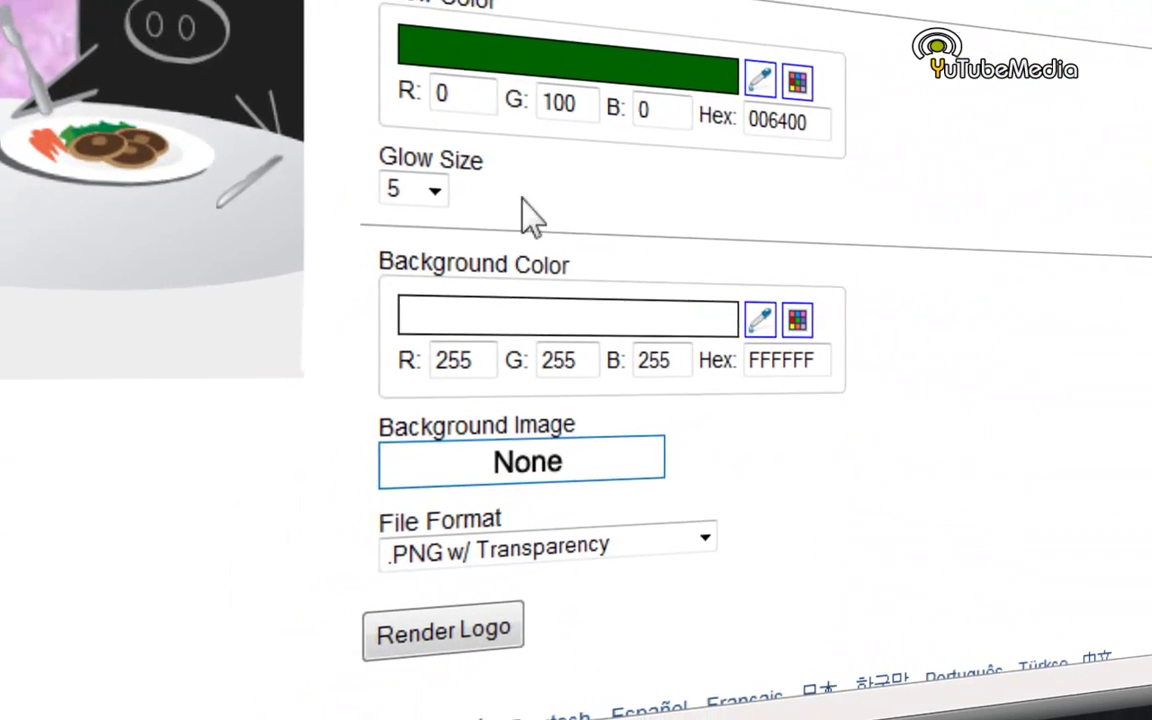
left_click(289, 570)
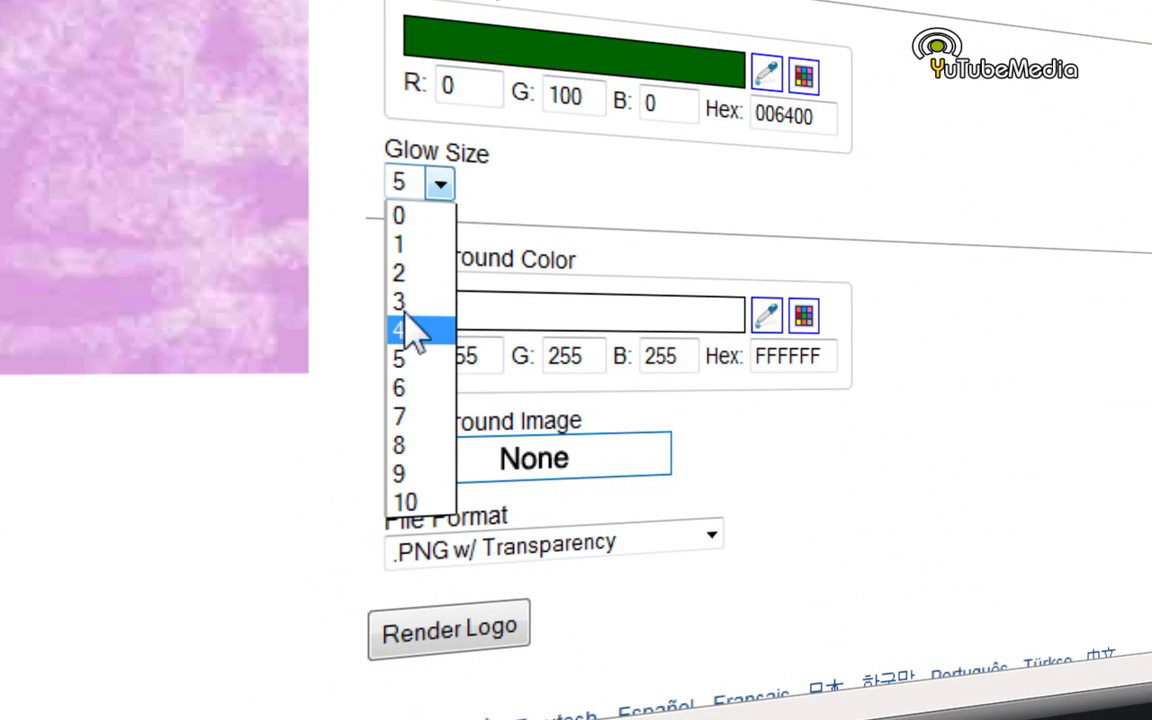
left_click(425, 330)
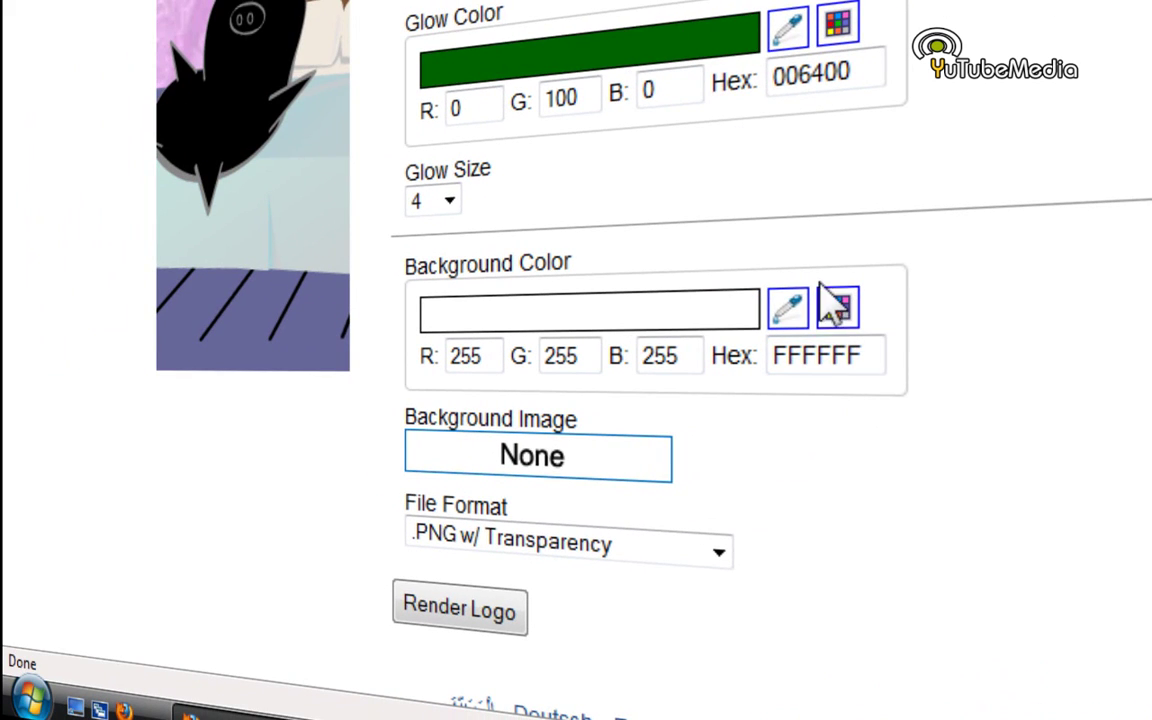
Keep the output file format as .PNG w/ Transparency.
scroll(900, 411, "down", 3)
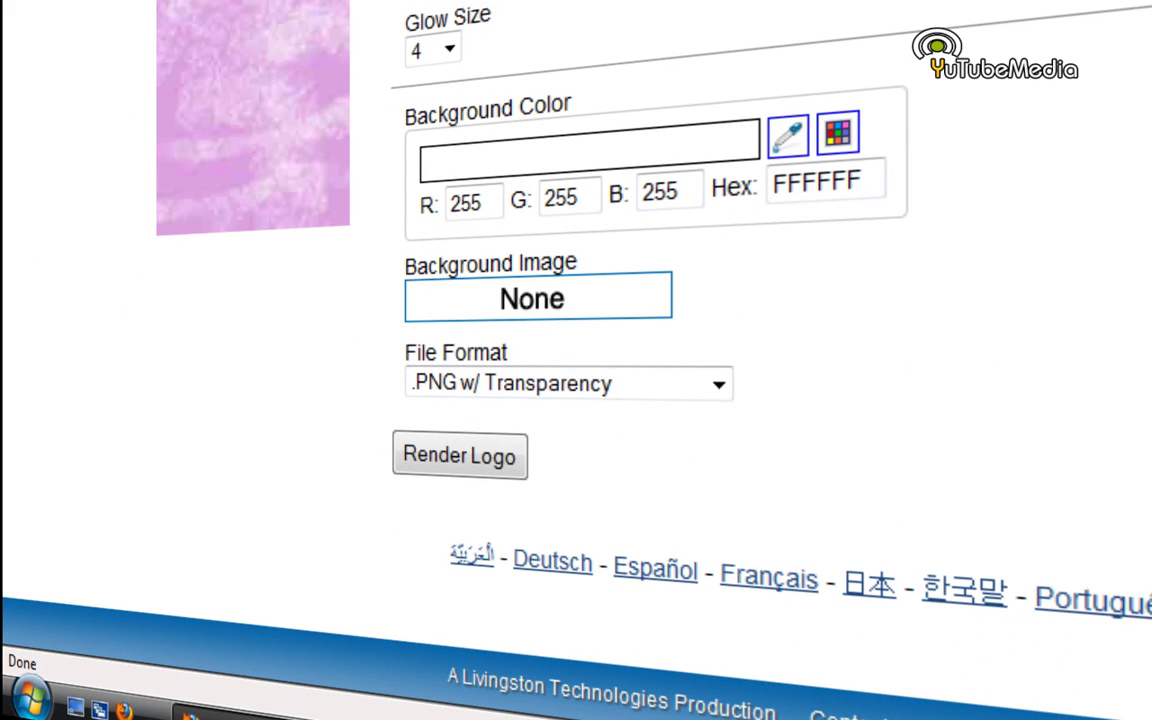
left_click(478, 388)
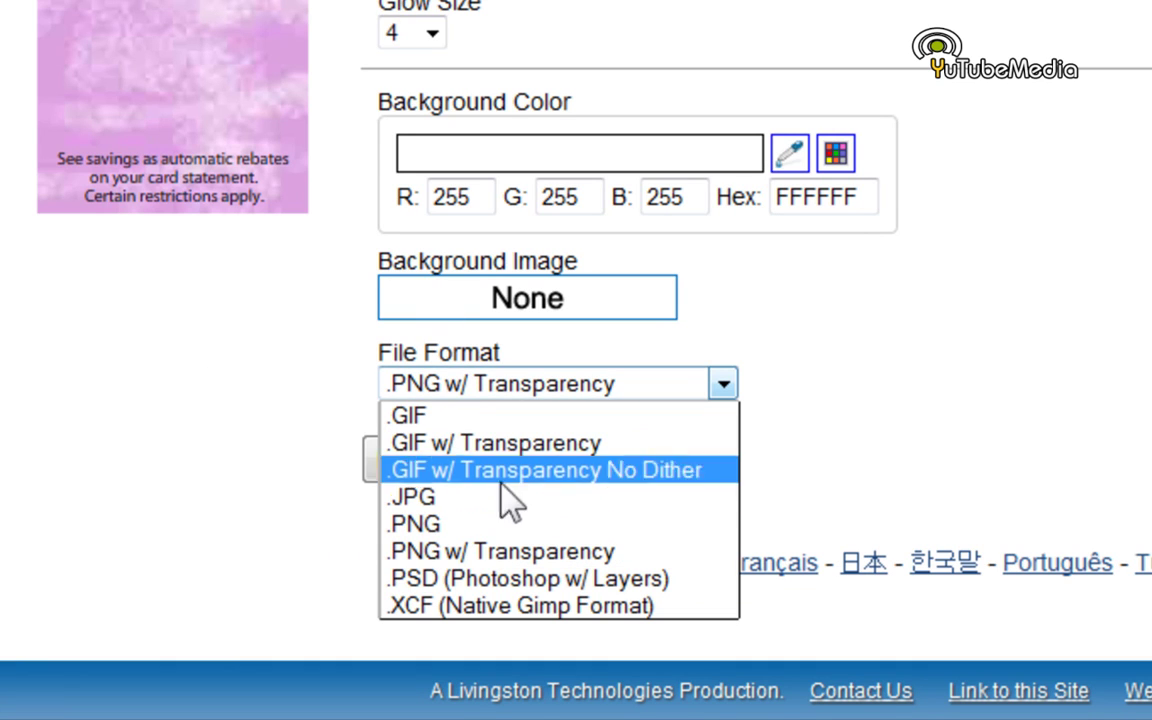
left_click(527, 552)
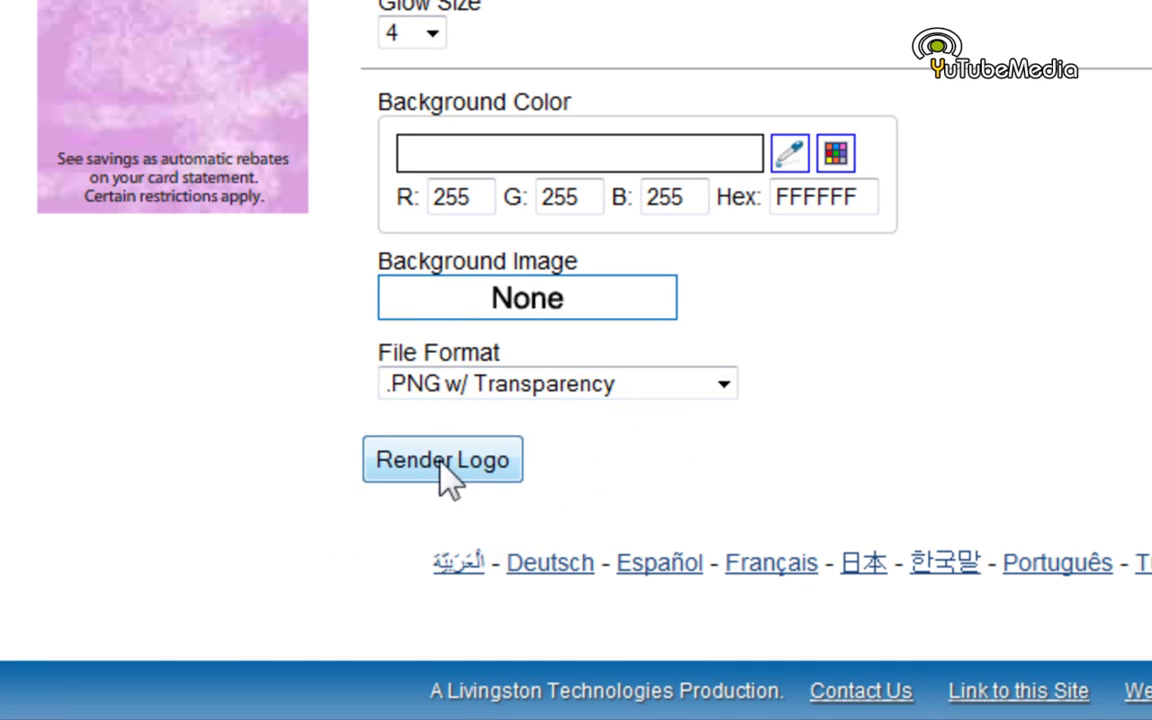
Render the green-glowing YuTubeMedia logo and try downloading it, cancelling the save.
left_click(440, 462)
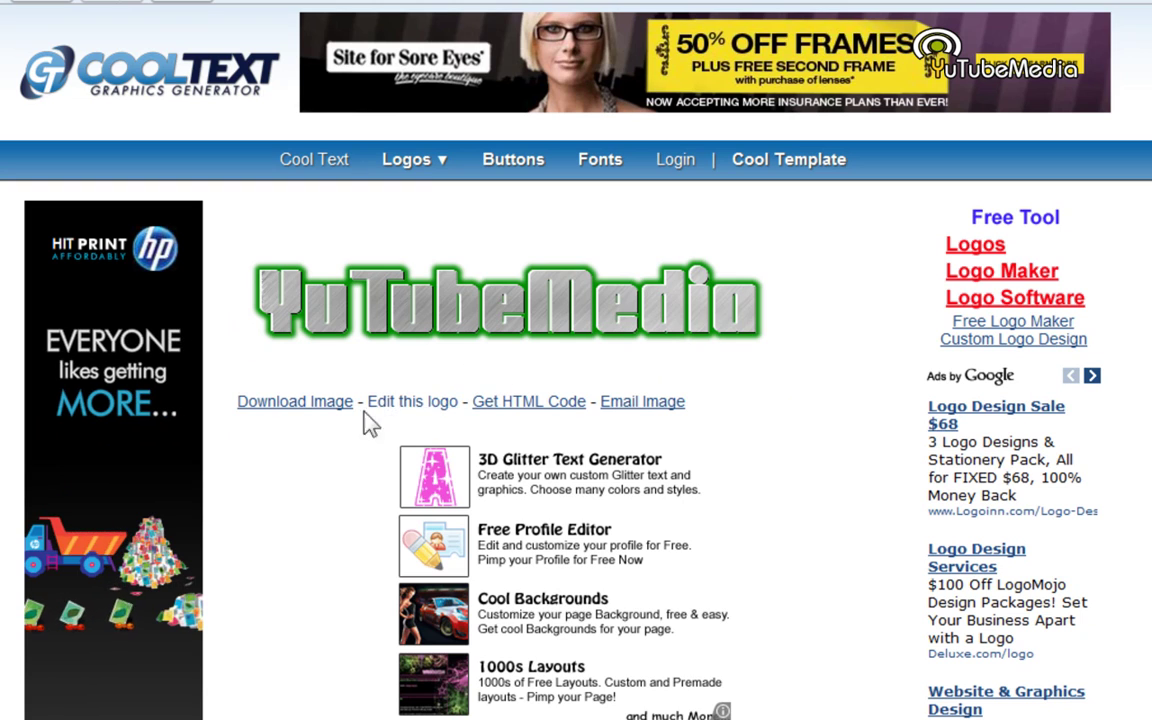
left_click(274, 404)
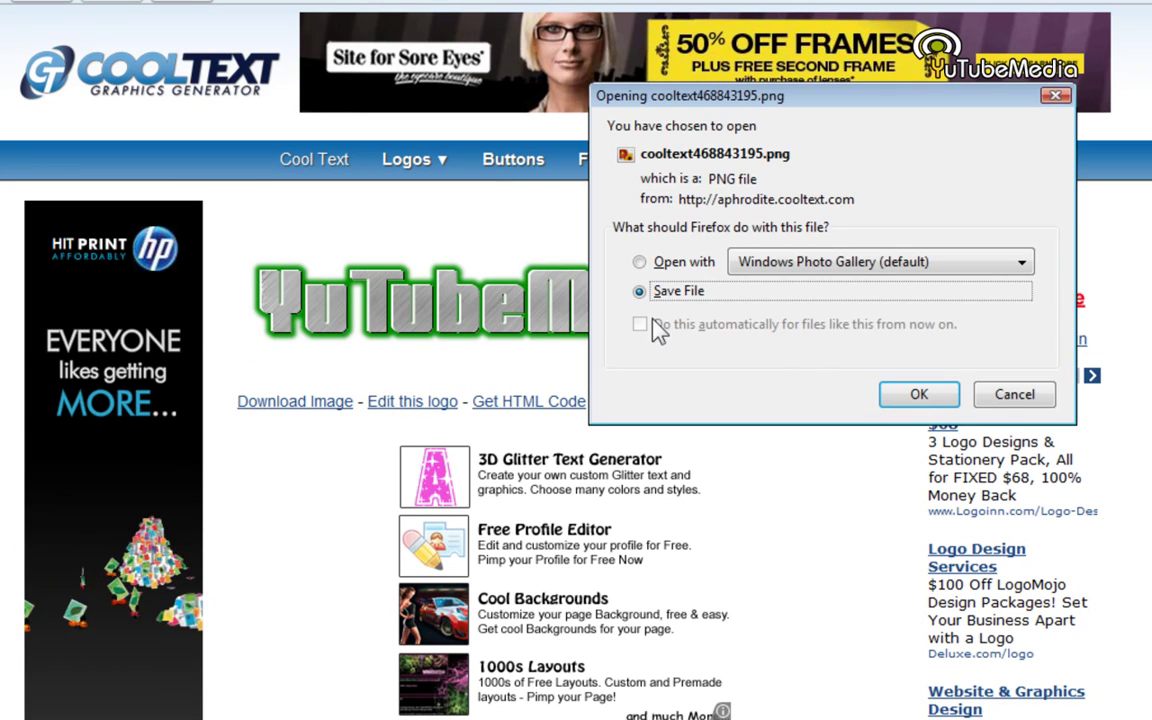
left_click(1012, 397)
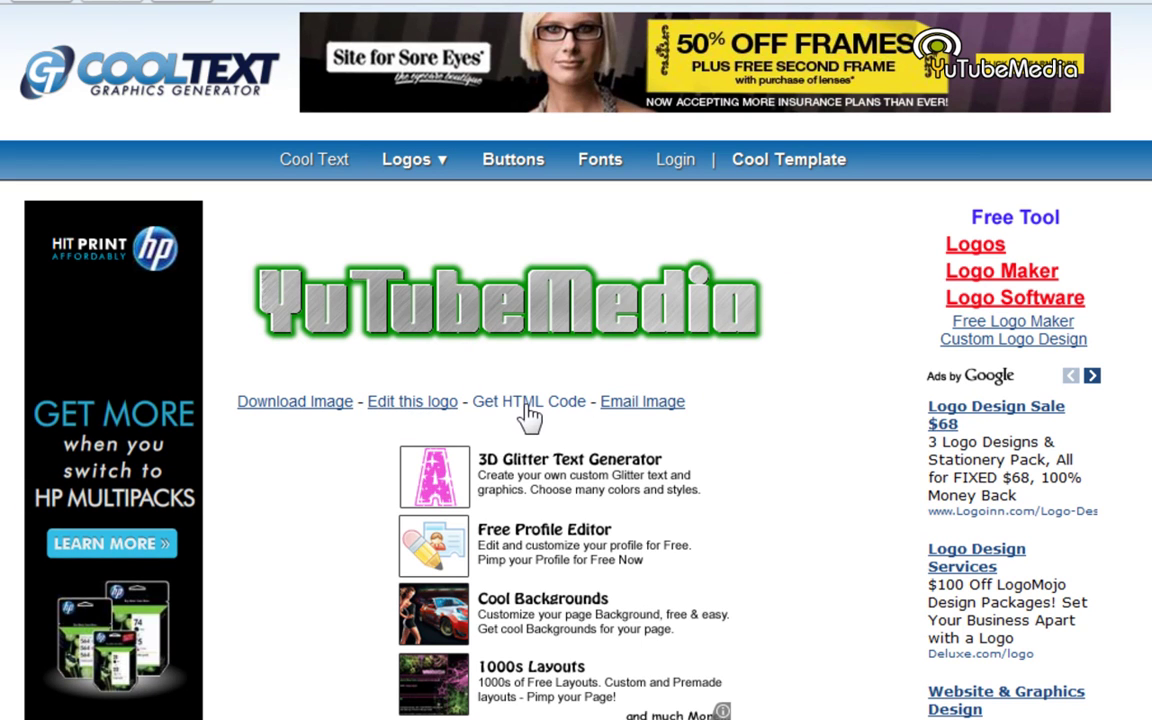
Return to the Glowing Steel editor with the same logo settings.
left_click(409, 405)
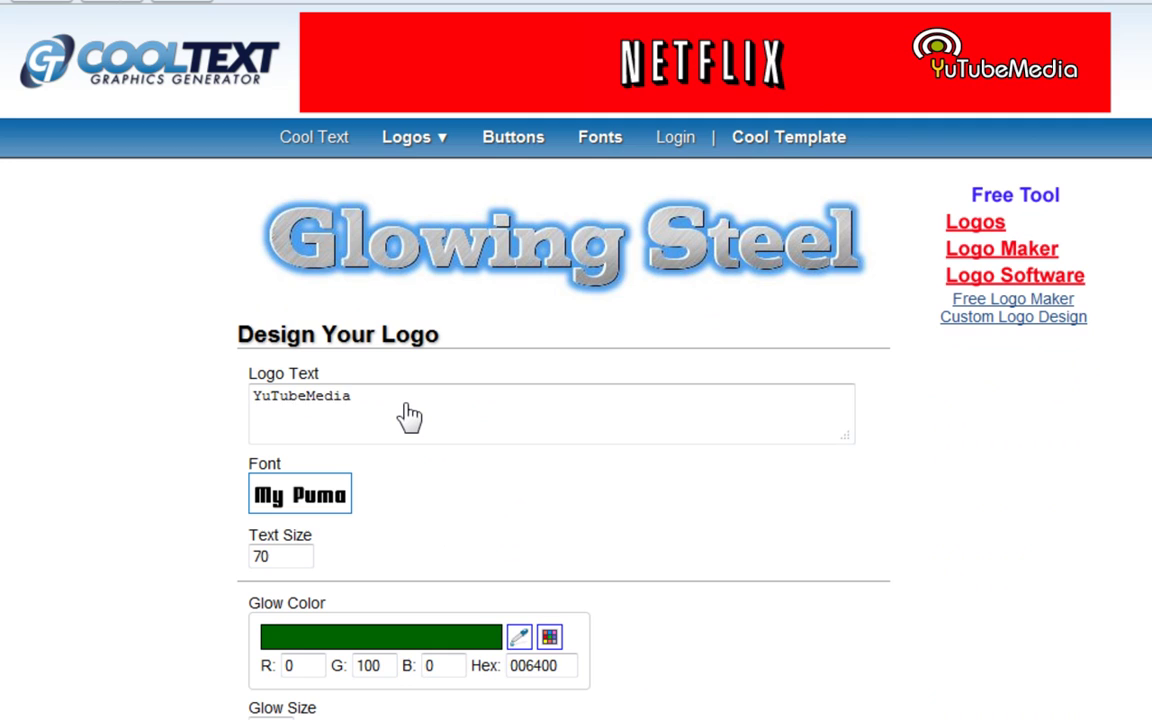
scroll(440, 540, "down", 5)
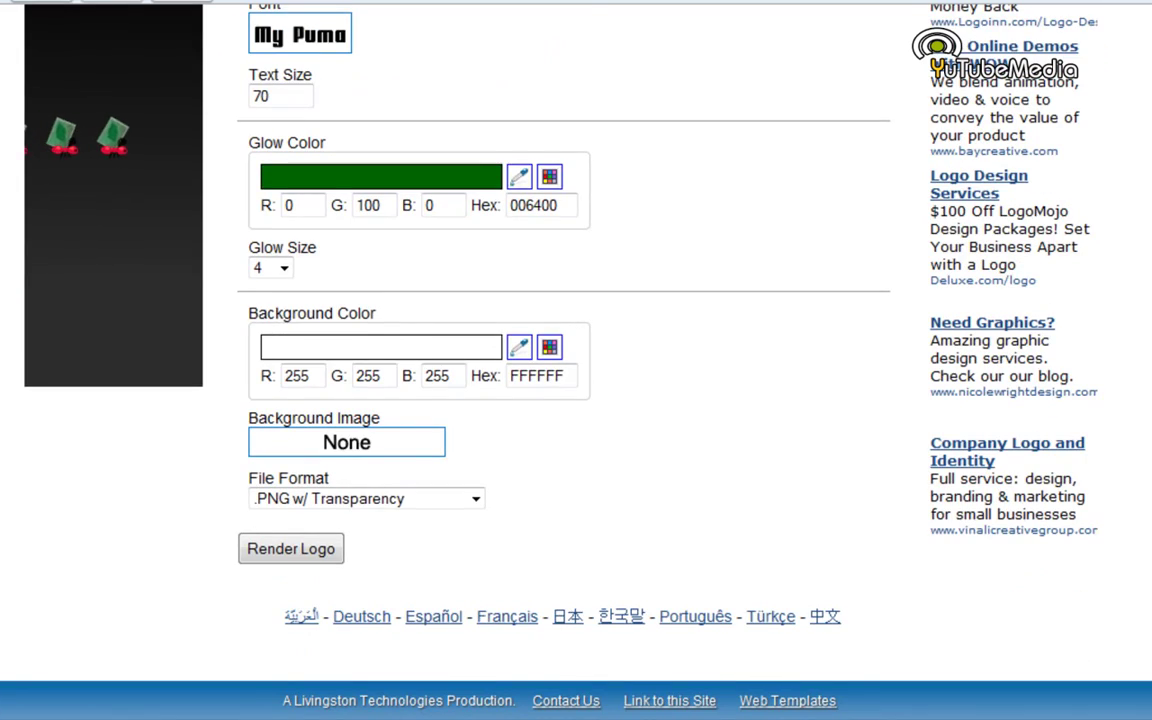
scroll(518, 360, "up", 5)
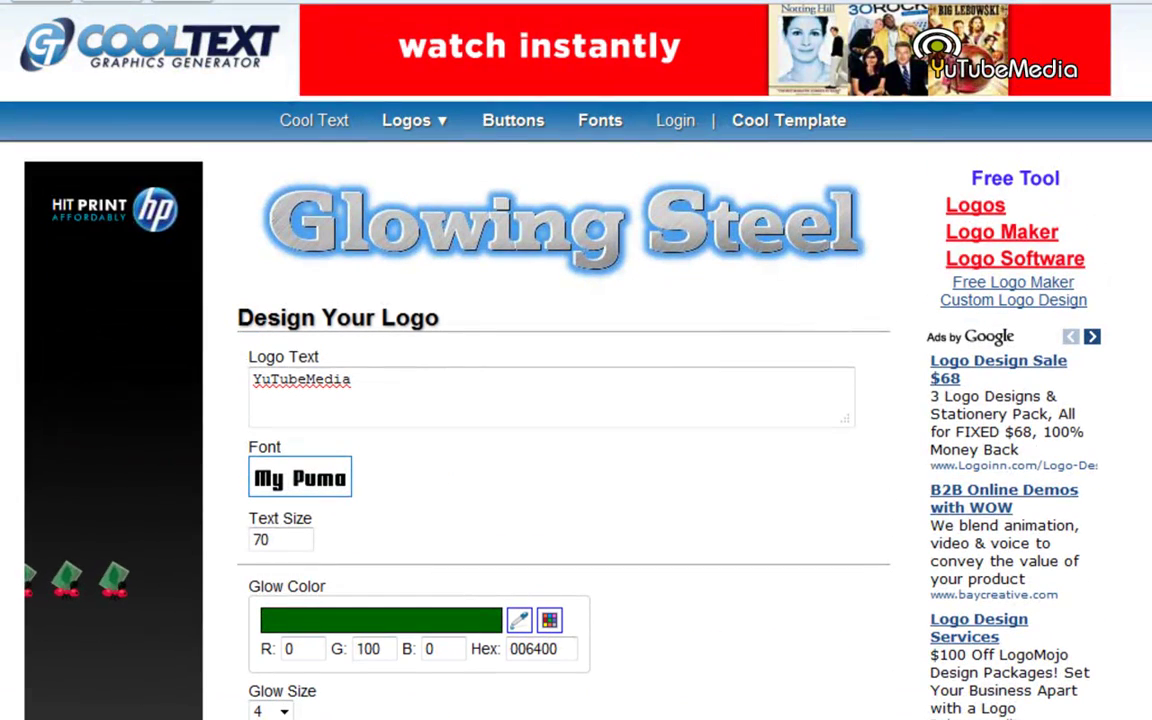
Go back to the Cool Text home page and highlight its sample logo and links.
left_click(286, 121)
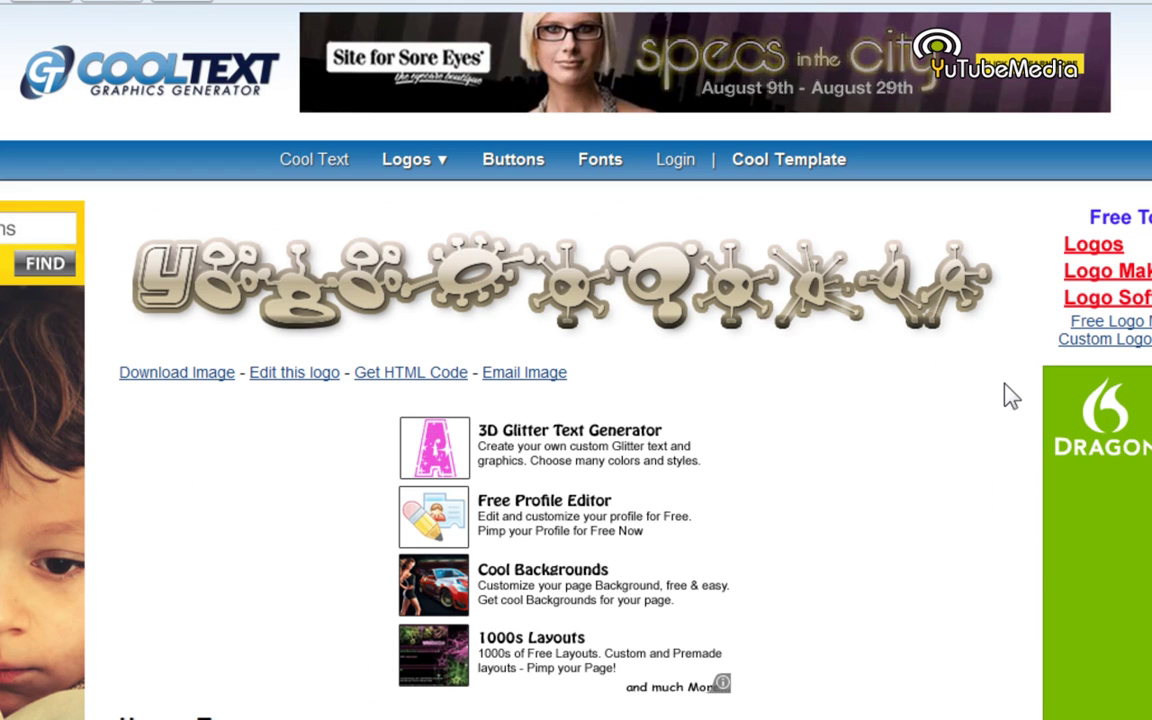
left_click_drag(1008, 393, 120, 225)
left_click(124, 224)
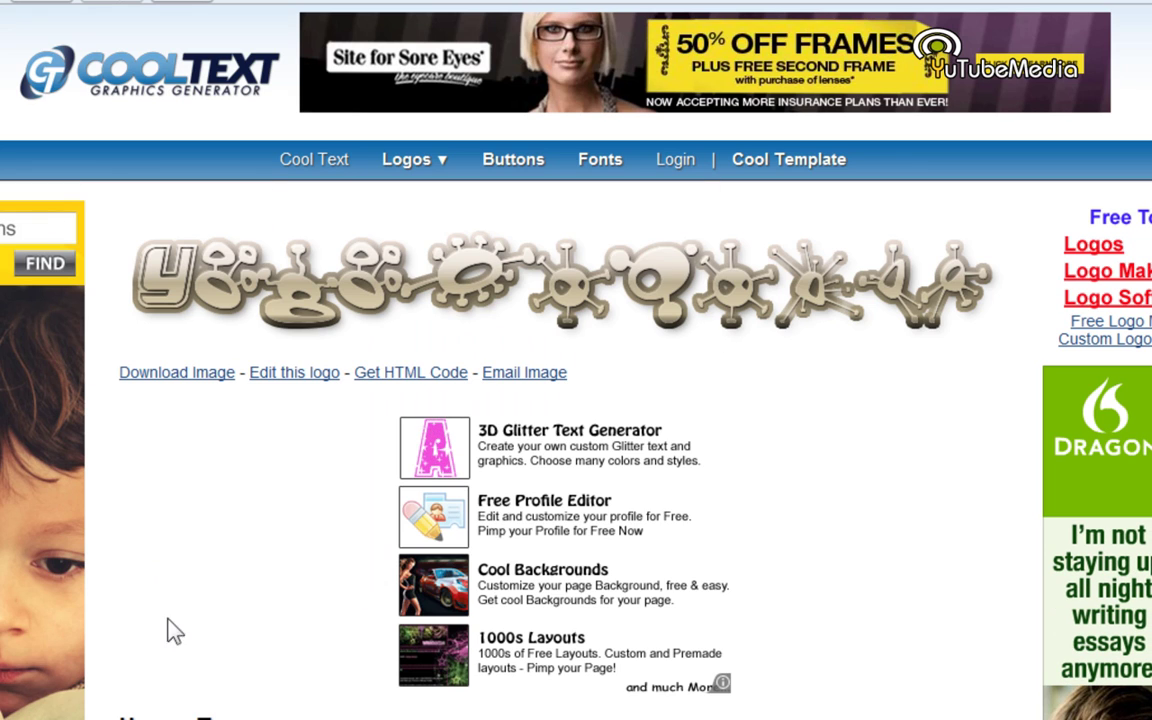
left_click_drag(170, 627, 216, 329)
left_click(224, 216)
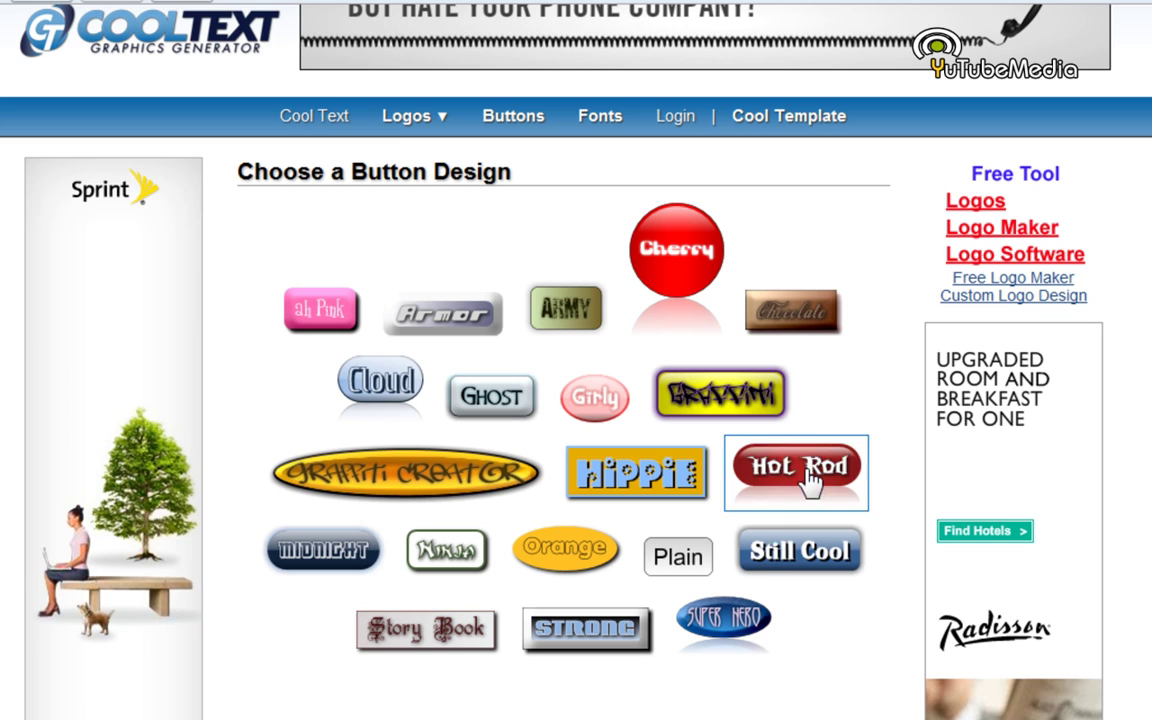
Open the Still Cool button design and replace its text with 'Subscribe'.
left_click(818, 556)
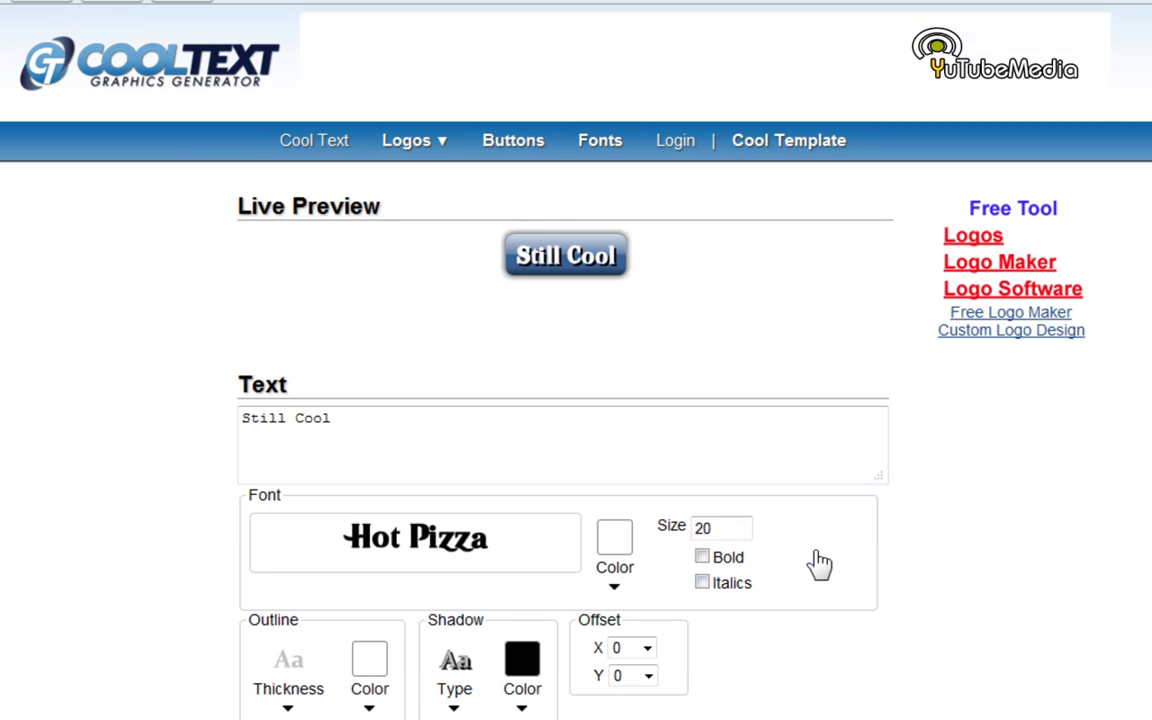
scroll(442, 321, "down", 2)
left_click_drag(332, 327, 262, 339)
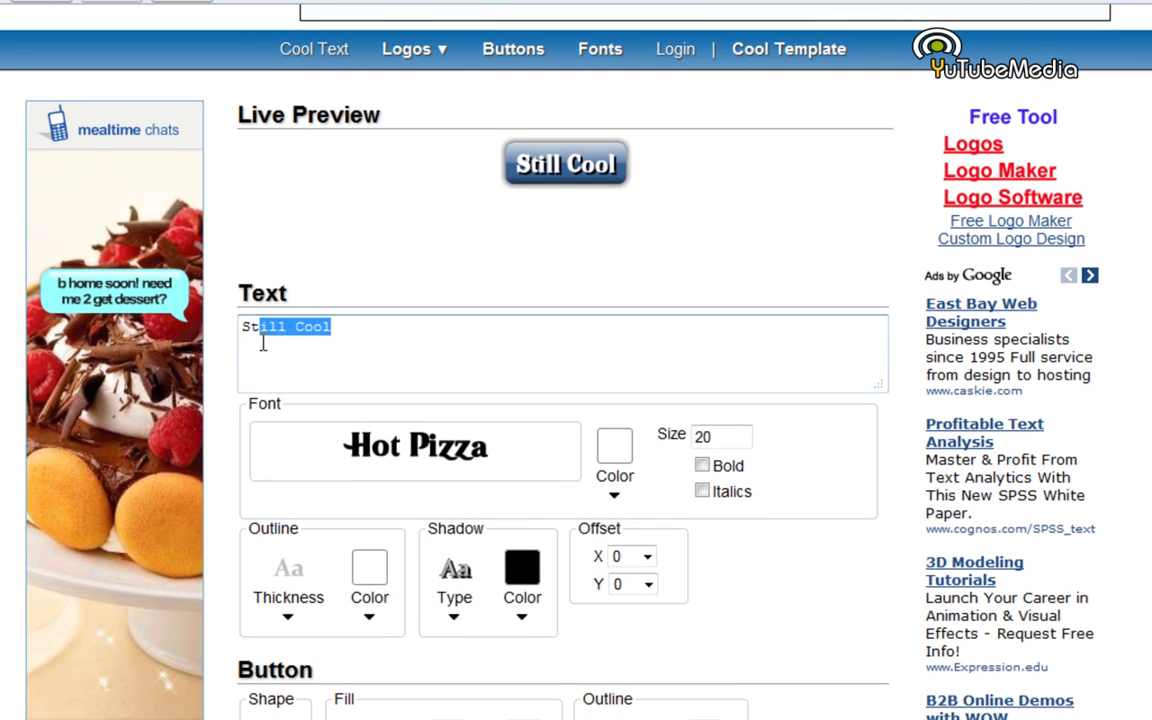
key("BackSpace")
key("BackSpace")
key("BackSpace")
type("Sub")
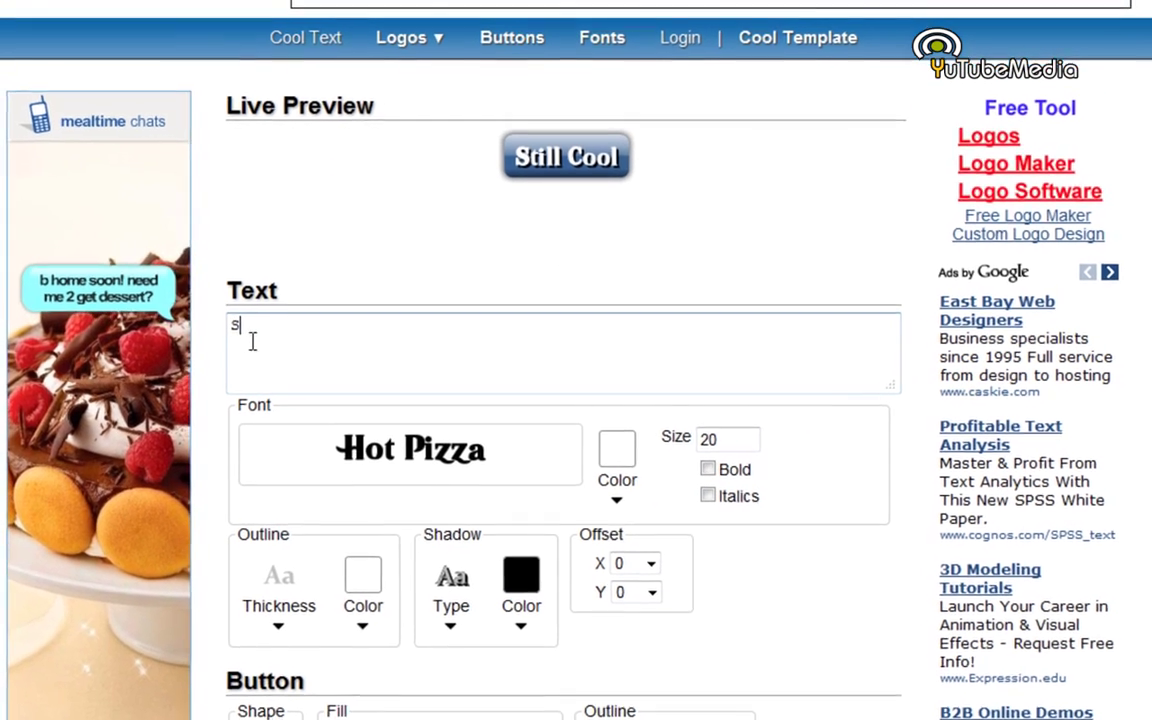
type("scribe")
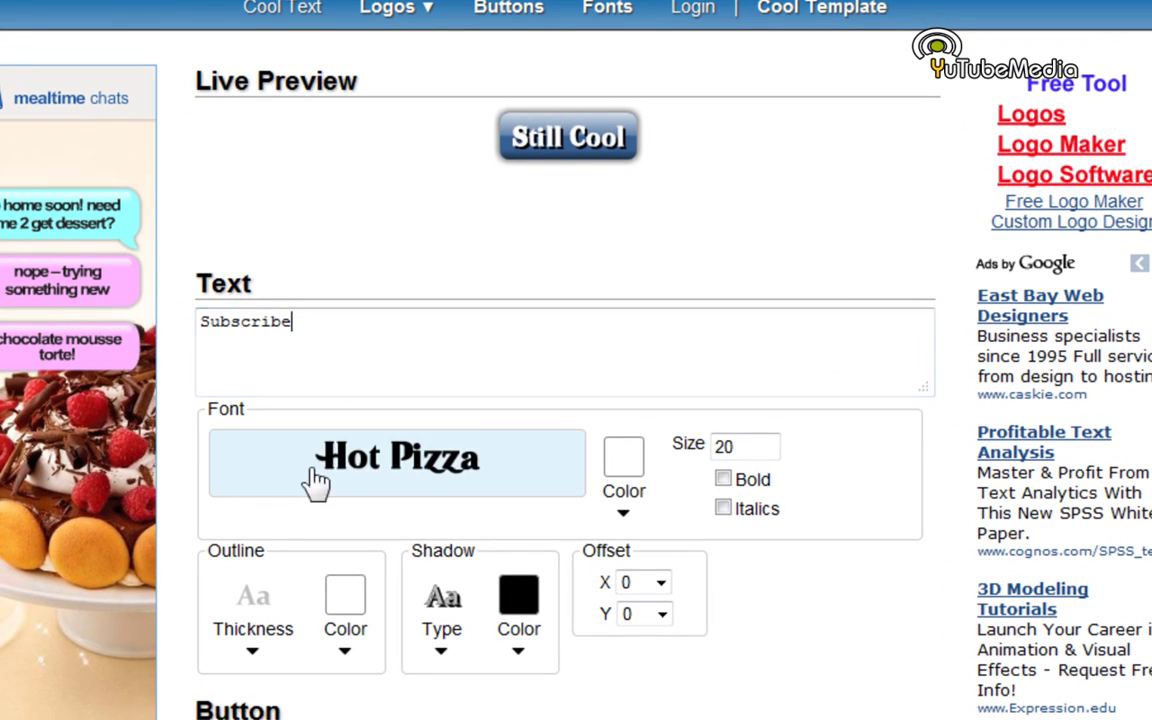
Switch the button font from Hot Pizza to Snickers in the Brandname category.
left_click(470, 465)
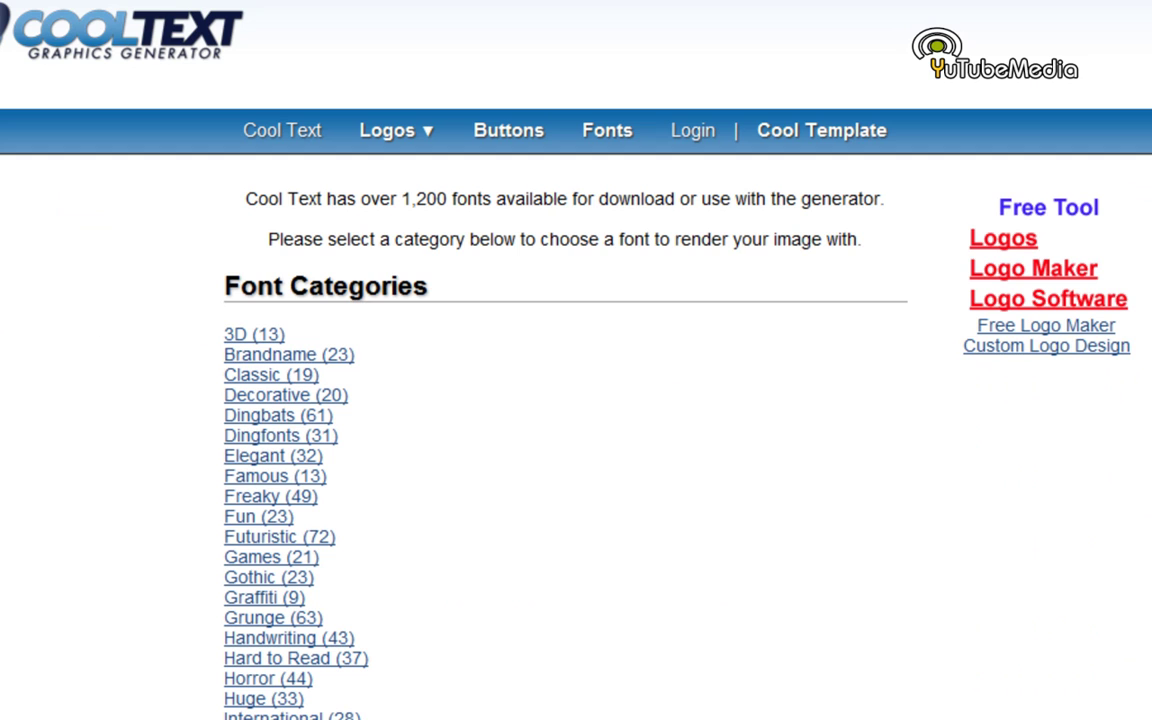
left_click(343, 356)
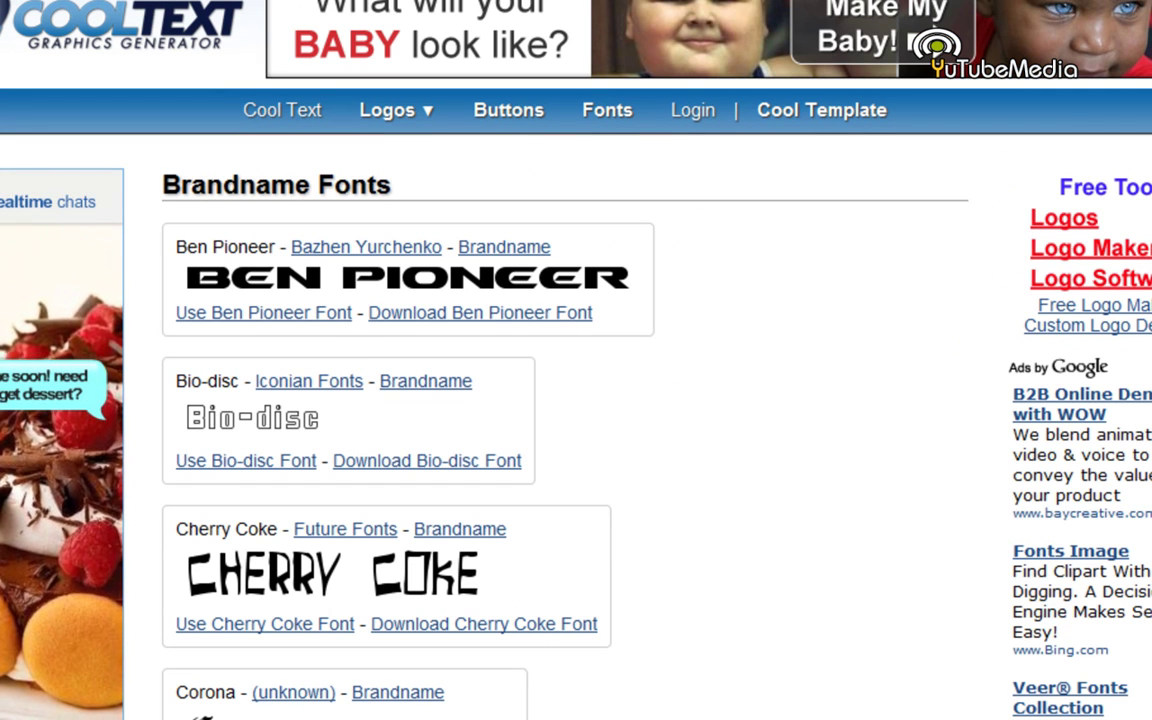
scroll(576, 400, "down", 20)
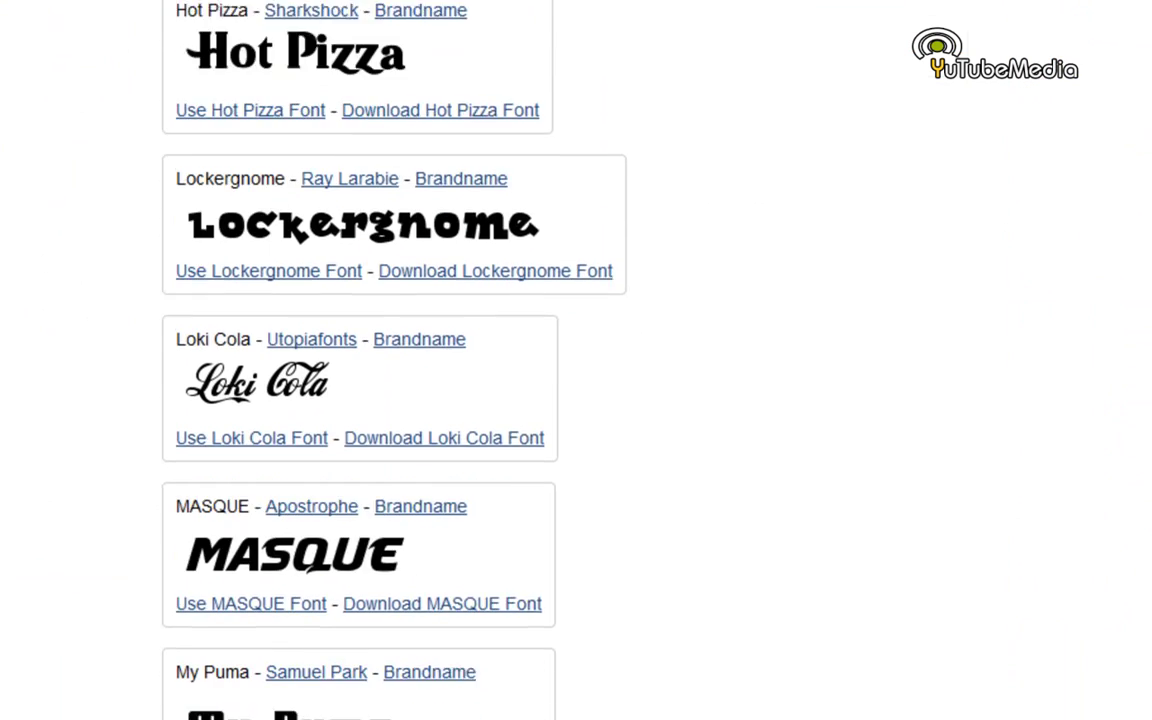
scroll(576, 400, "down", 10)
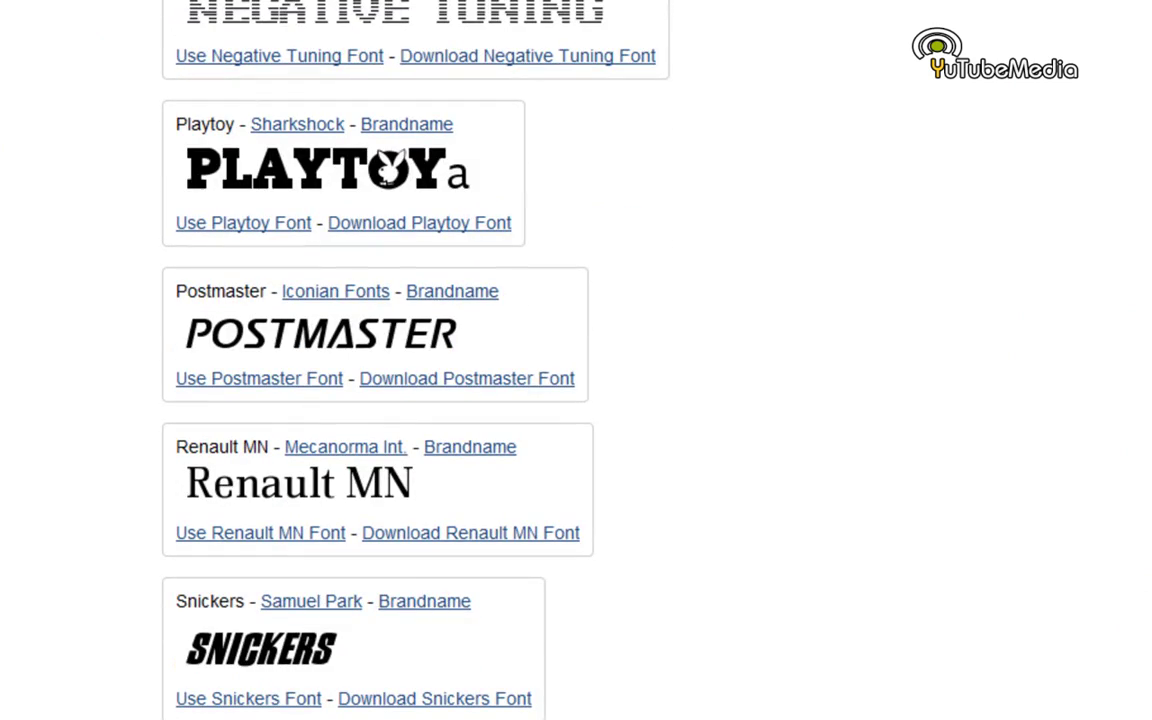
left_click(287, 655)
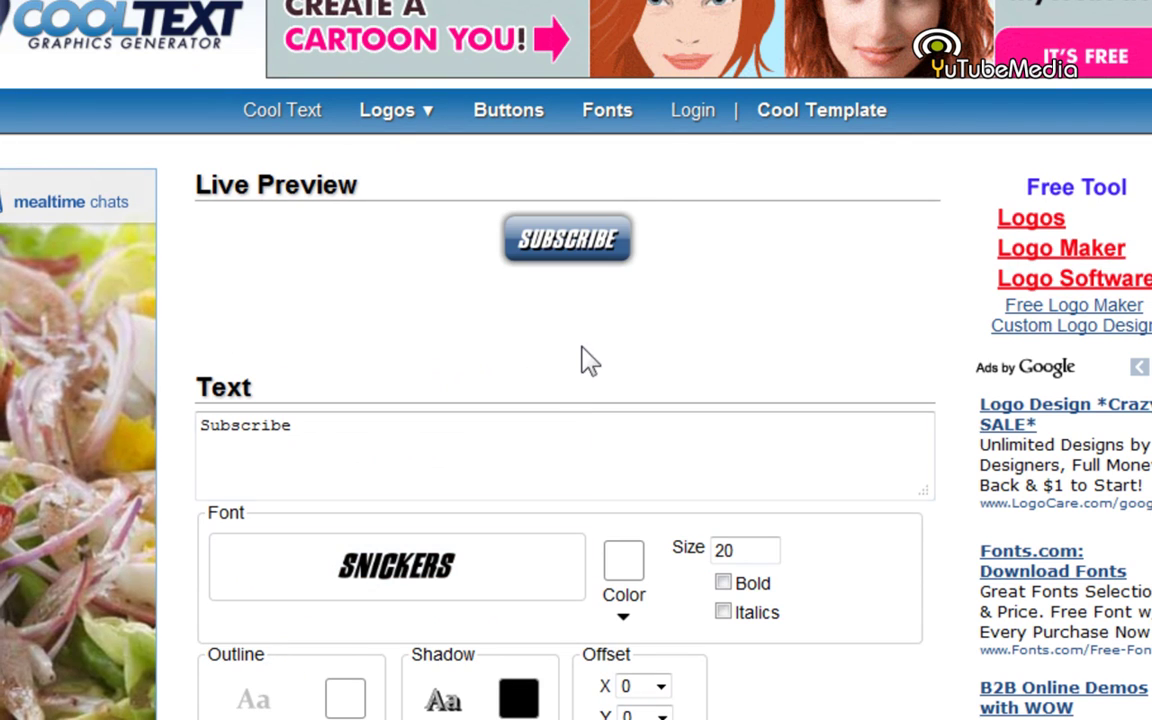
Set the button text size to 25 and make it bold.
scroll(640, 368, "down", 3)
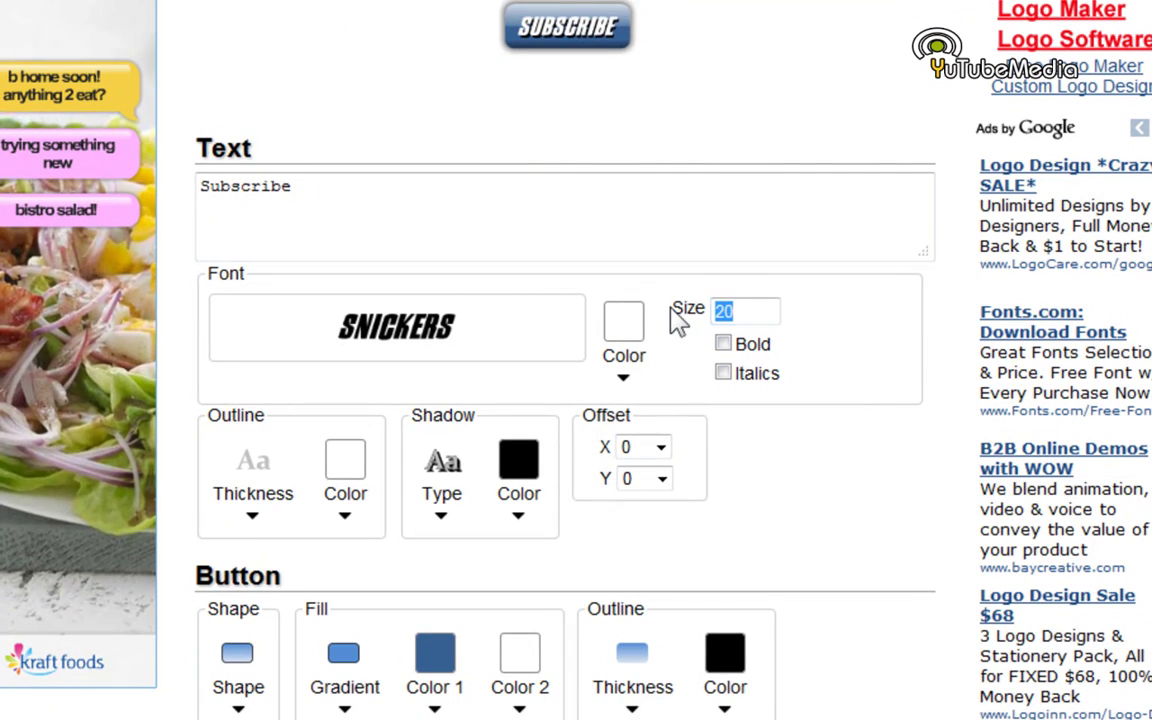
type("25")
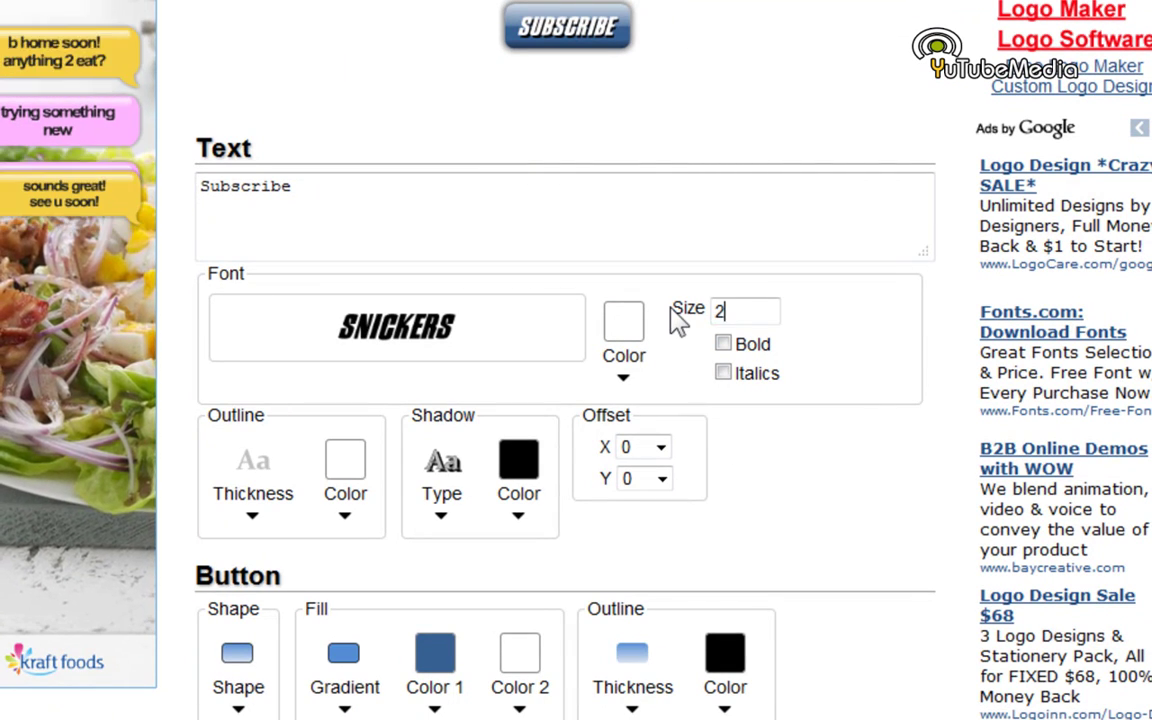
left_click(723, 343)
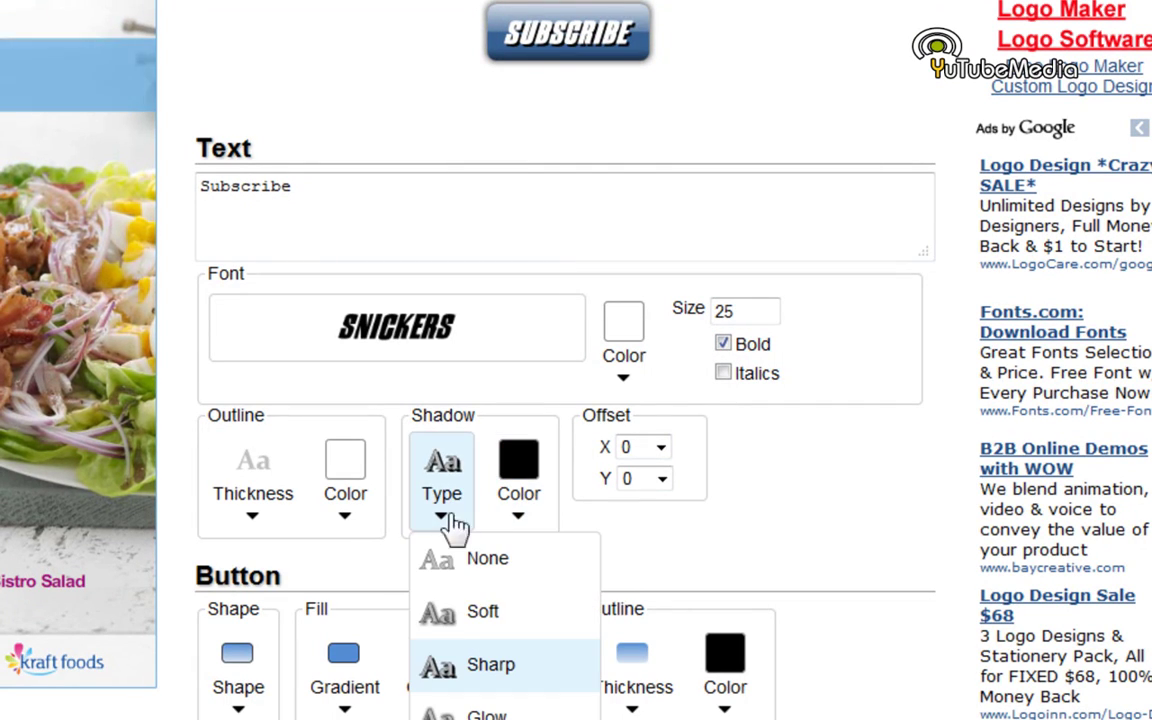
Give the text a soft shadow and leave the outline at None after trying Huge.
scroll(690, 480, "down", 1)
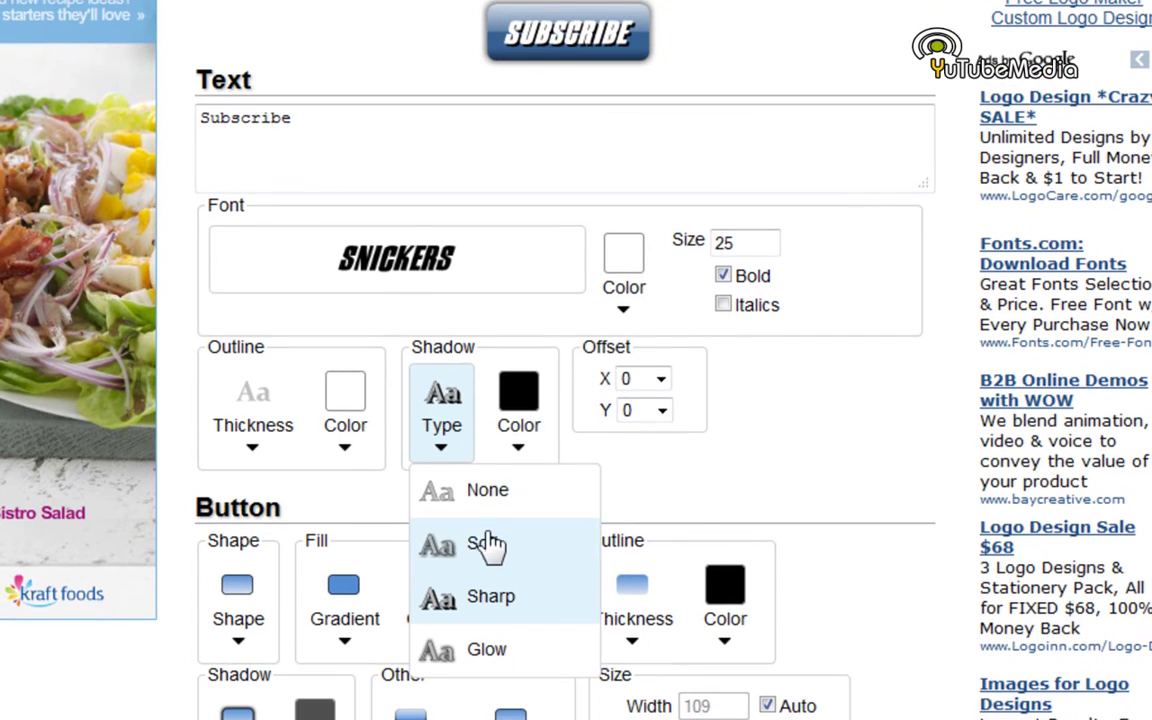
left_click(487, 543)
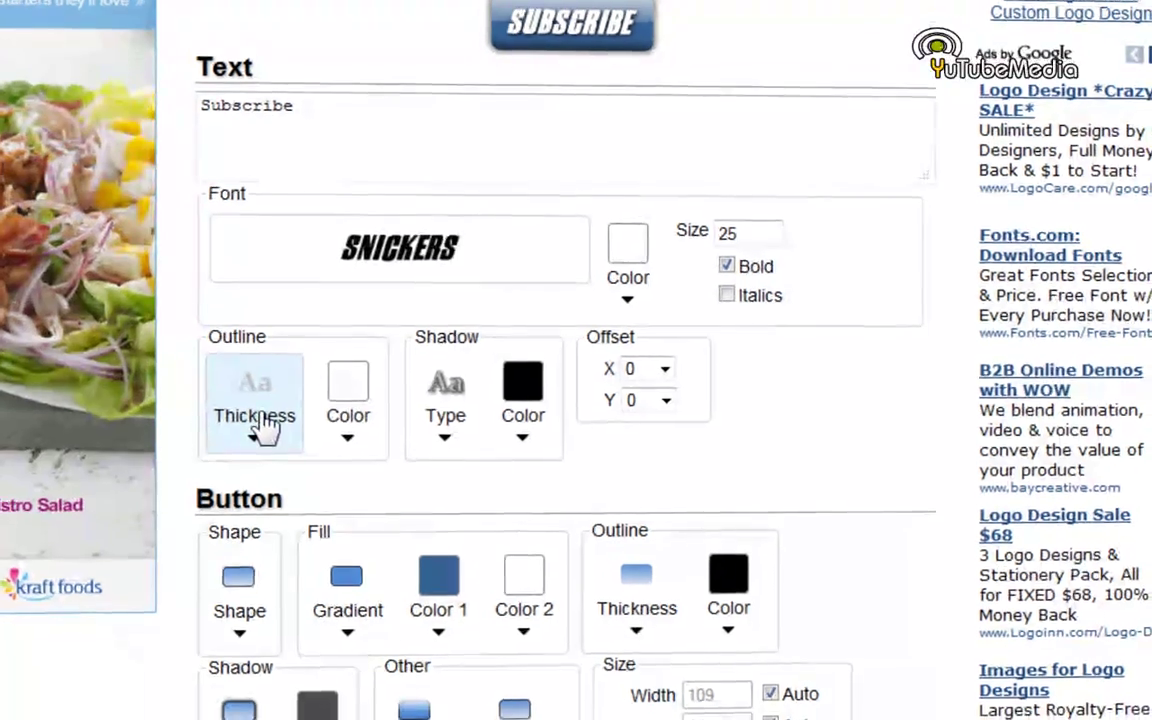
left_click(256, 420)
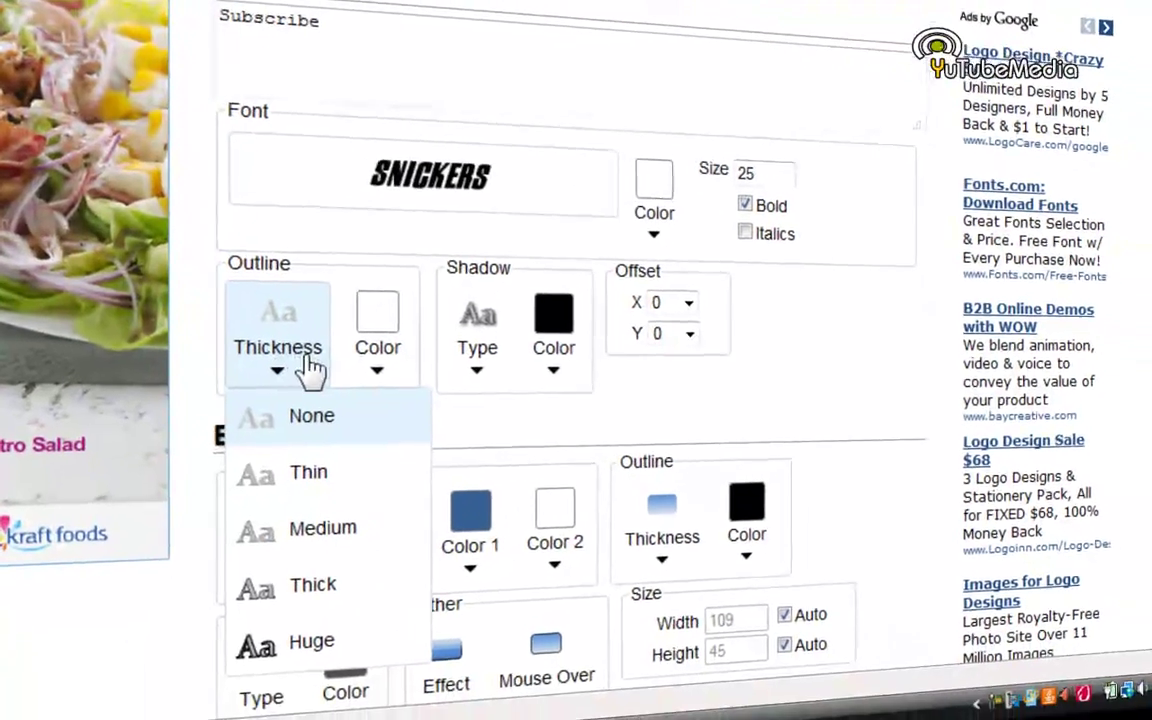
left_click(275, 687)
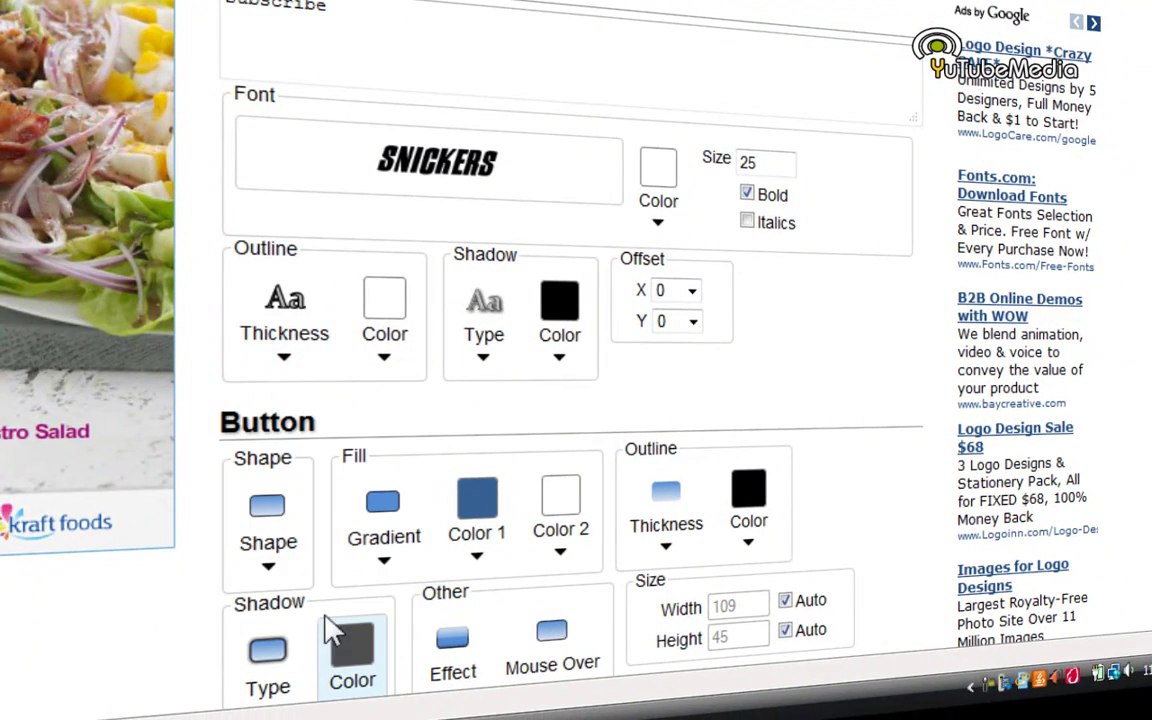
left_click(305, 338)
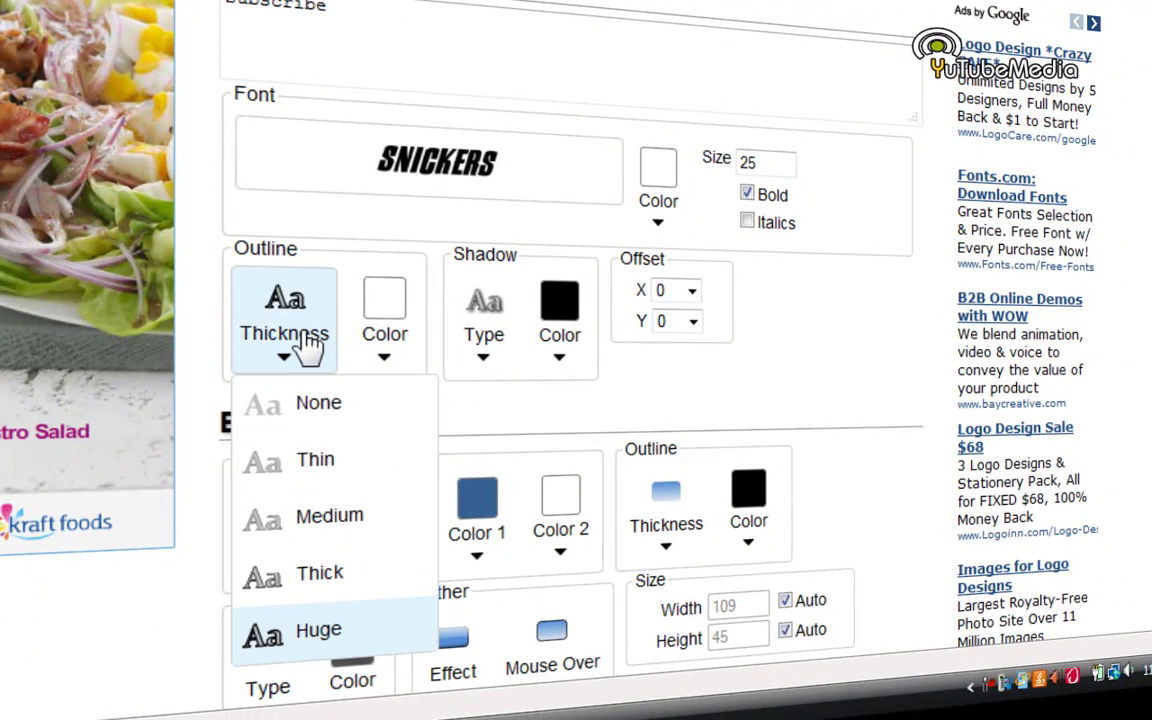
left_click(358, 405)
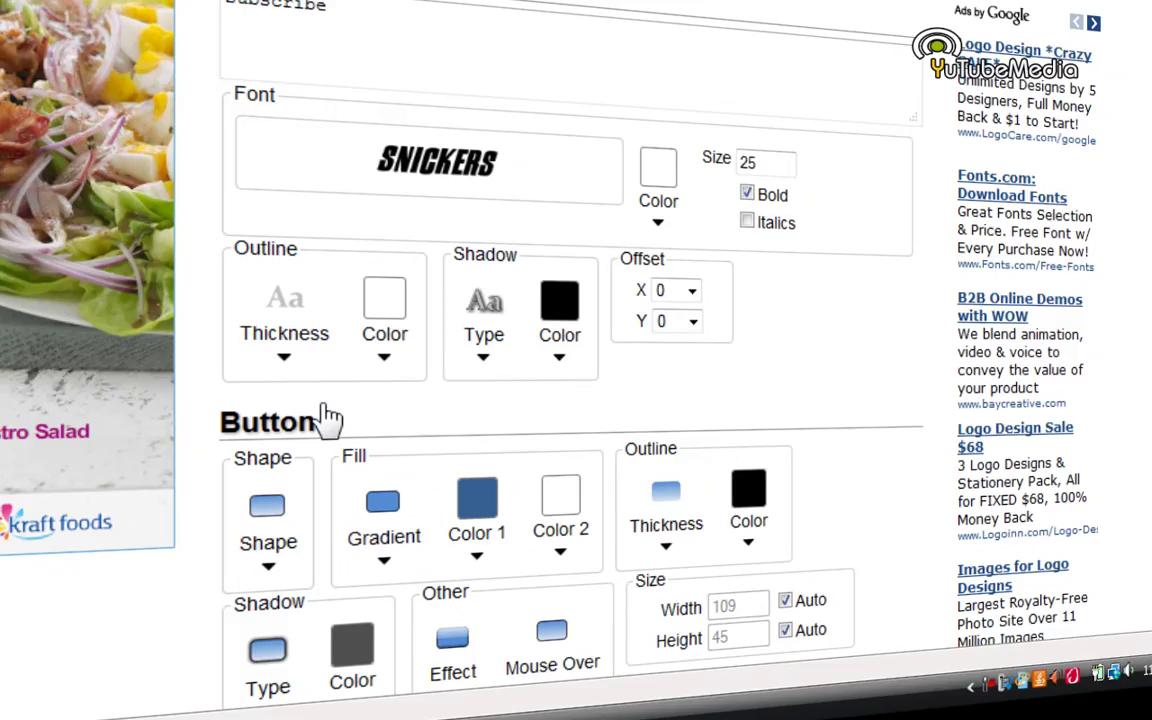
scroll(650, 400, "down", 5)
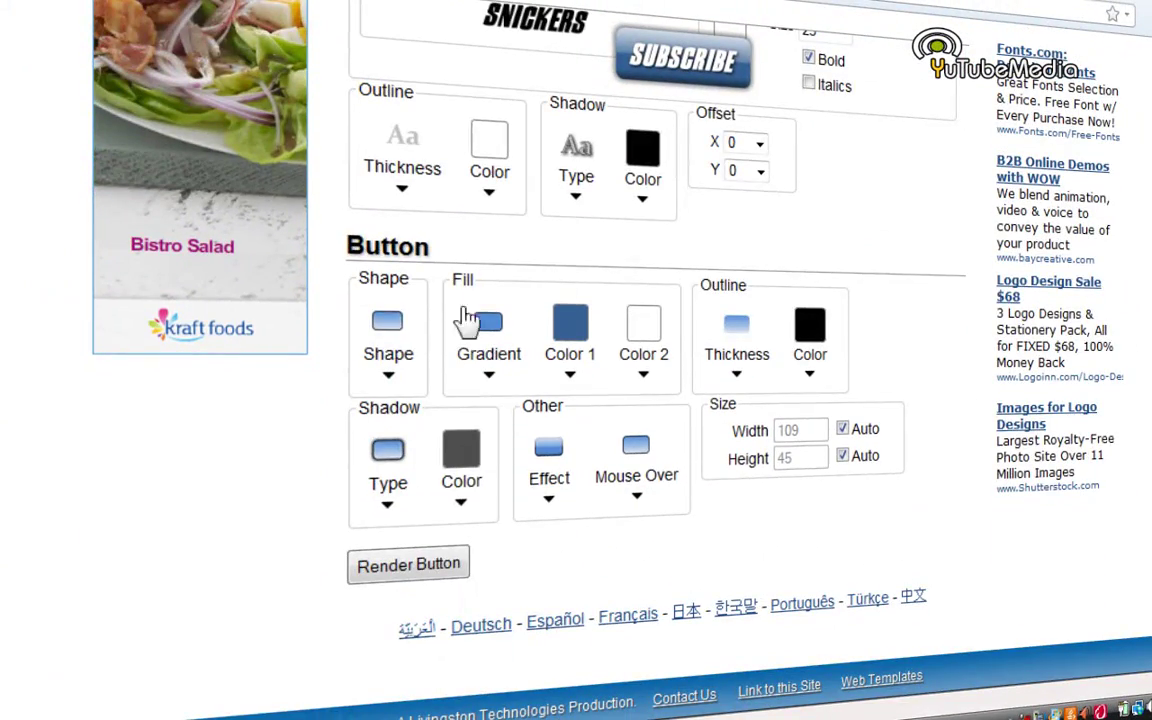
Make the button shape Rounded with a Glass effect, after briefly trying Gel.
left_click(400, 338)
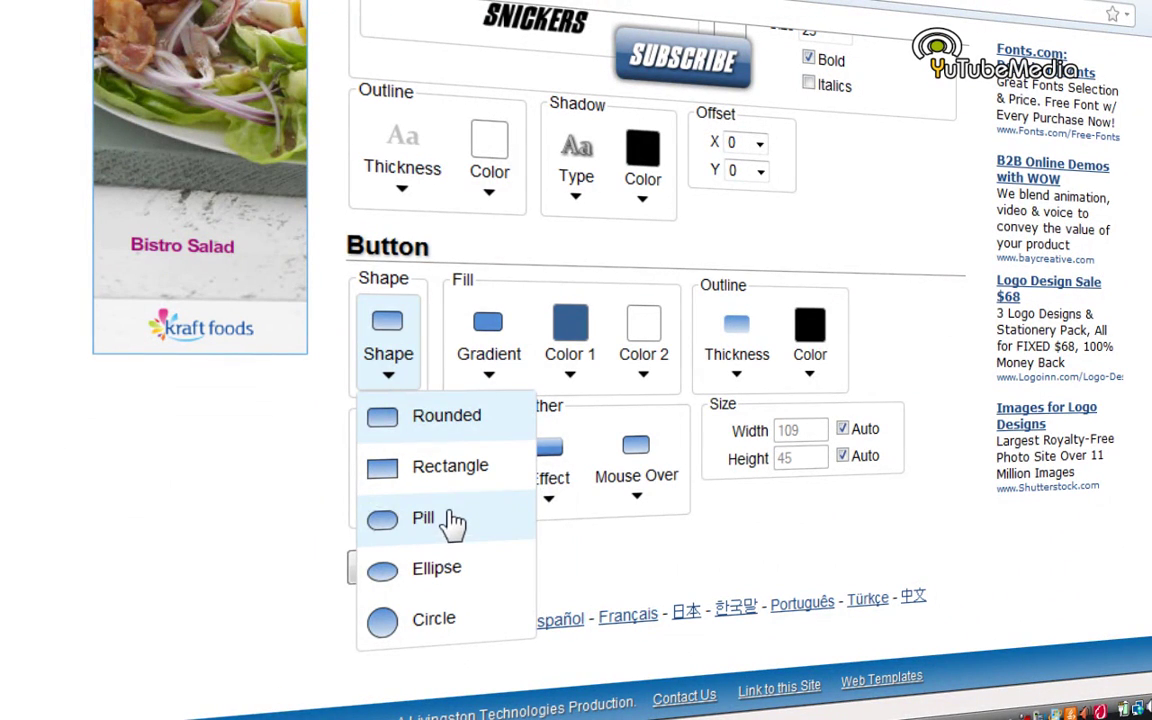
left_click(440, 420)
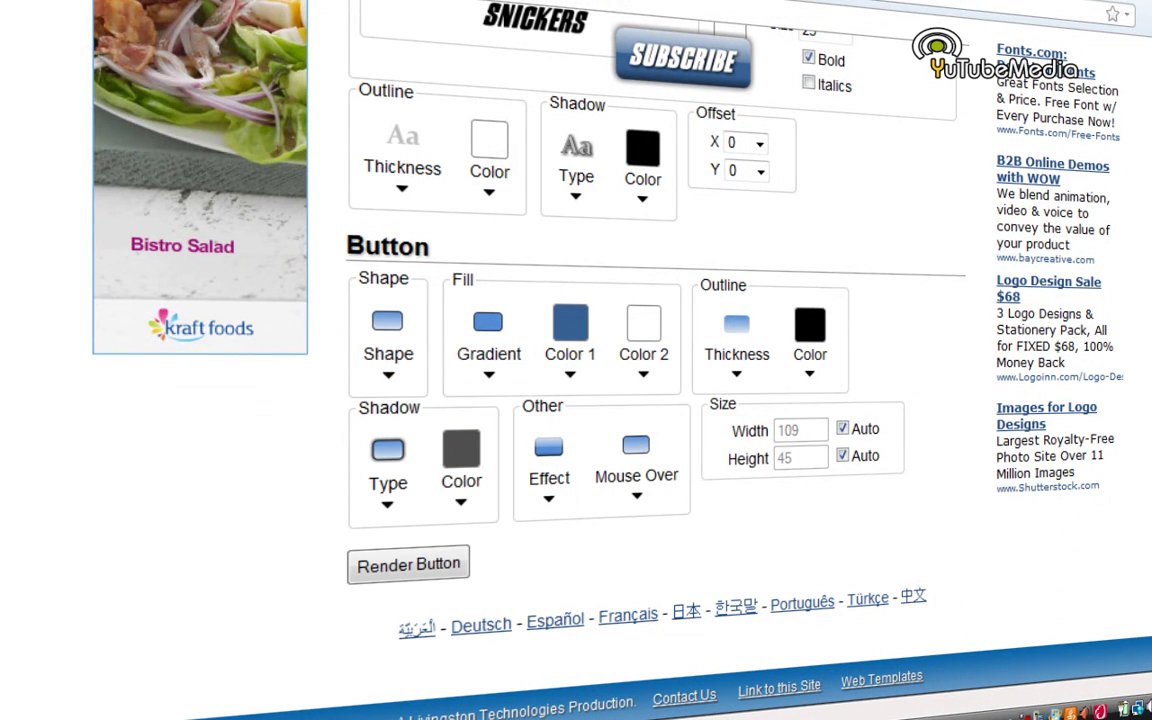
left_click(615, 455)
left_click(550, 470)
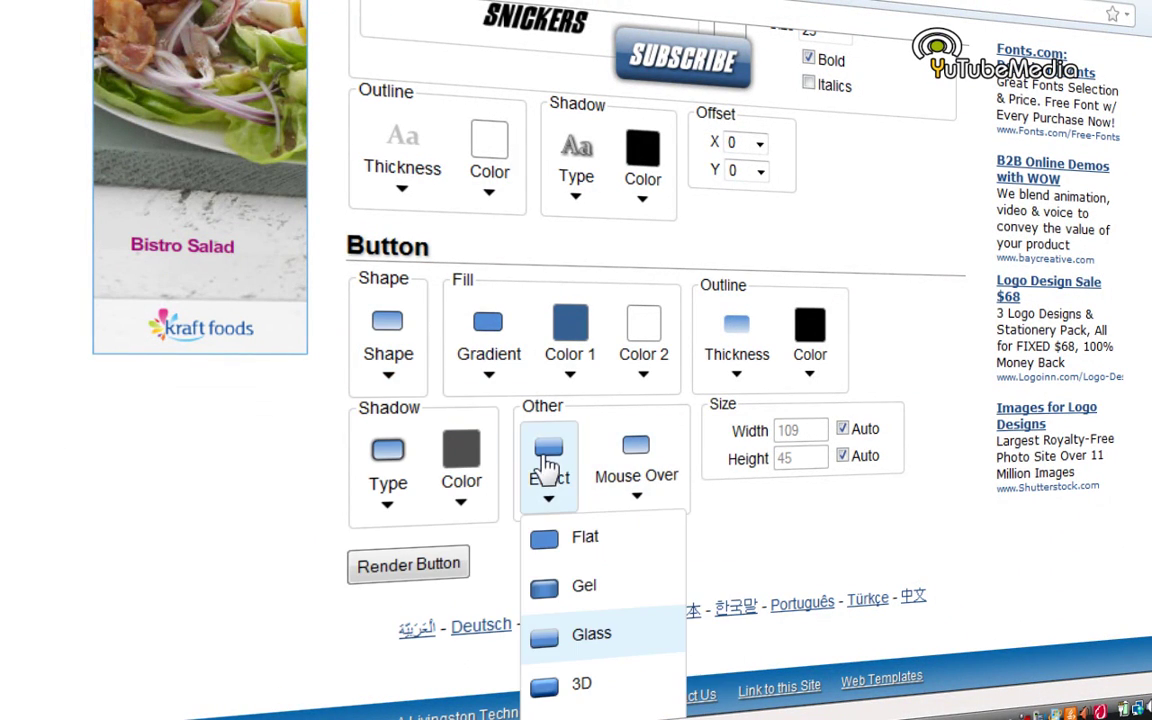
left_click(595, 598)
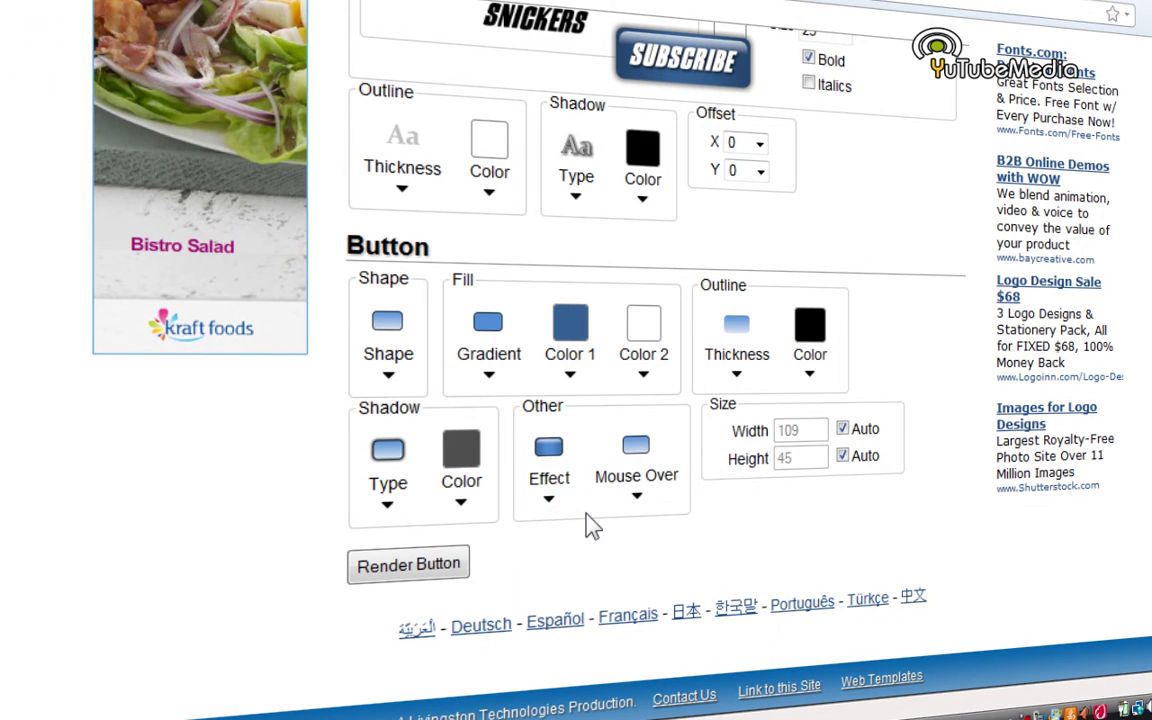
left_click(549, 495)
left_click(594, 632)
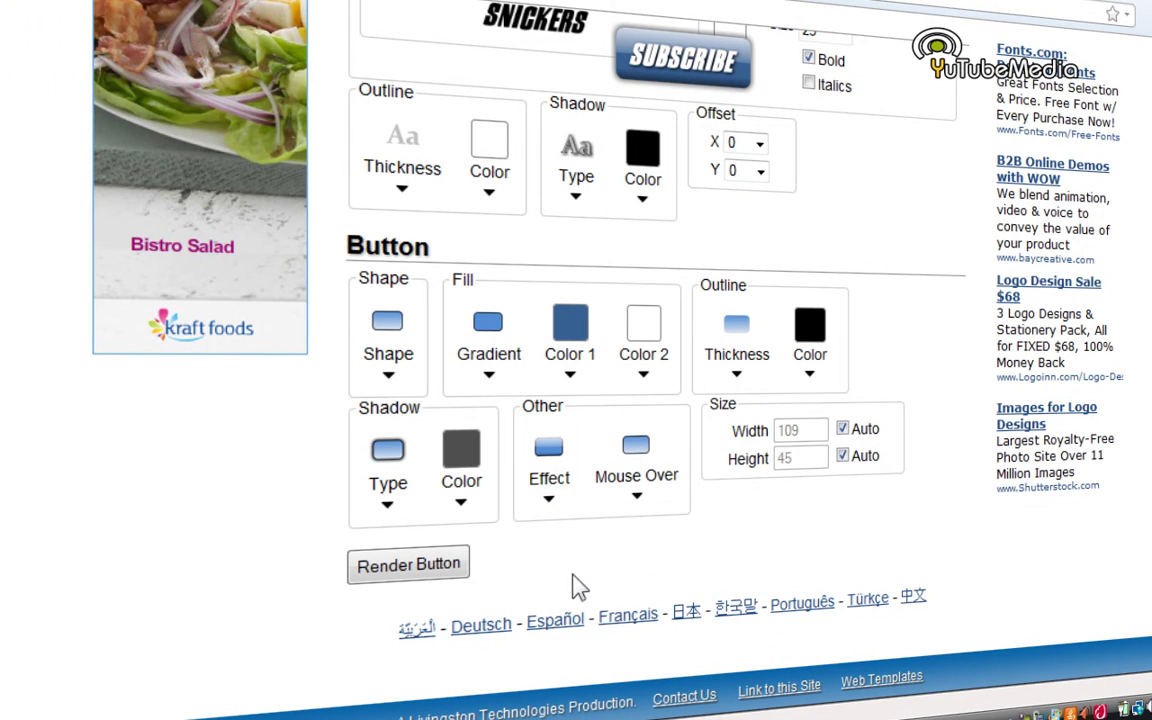
Set the button shadow type to None.
left_click(398, 490)
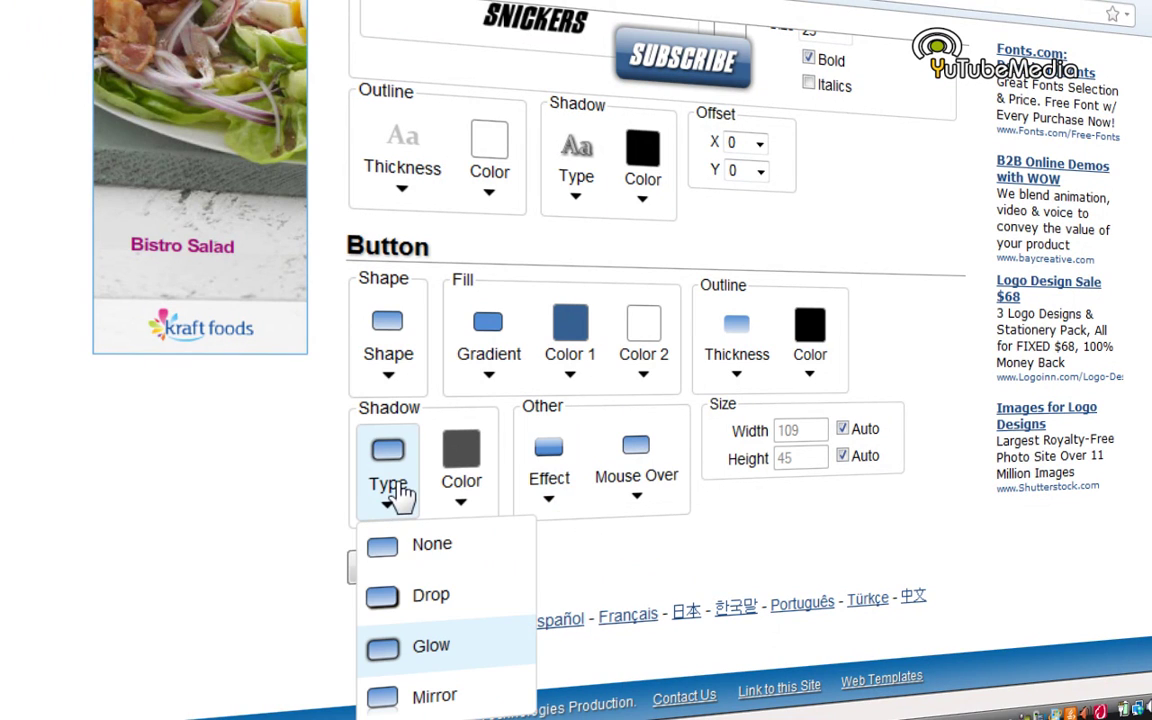
left_click(452, 560)
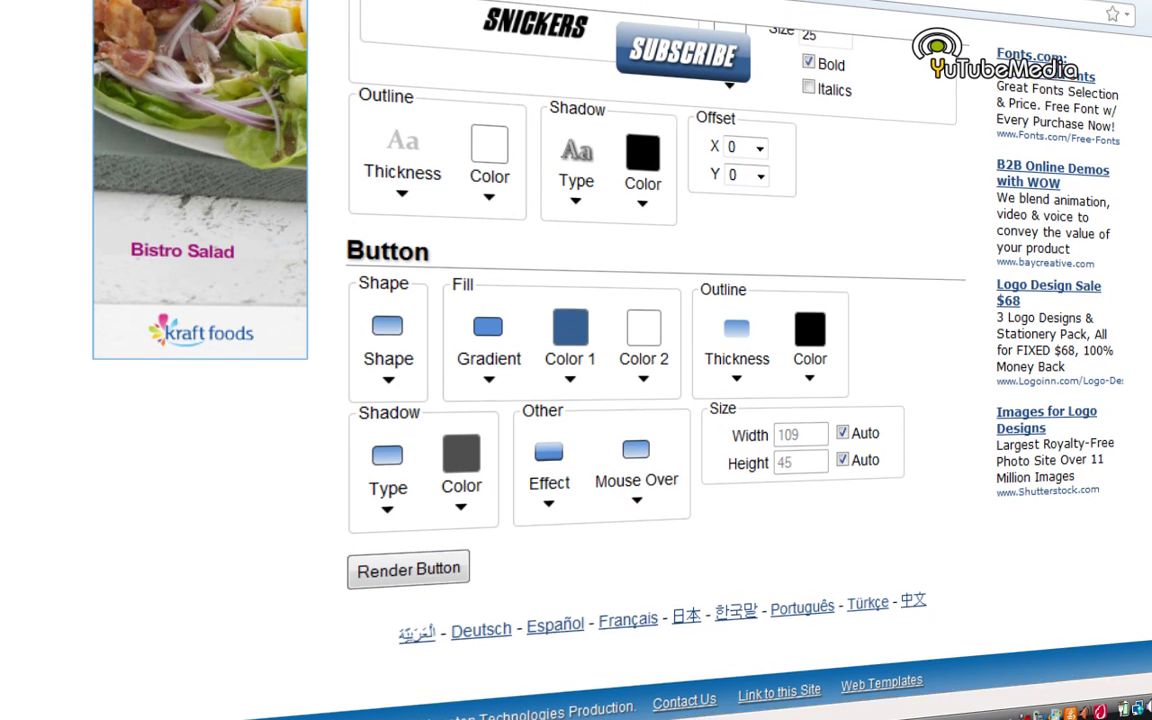
scroll(735, 560, "up", 2)
scroll(1058, 263, "up", 2)
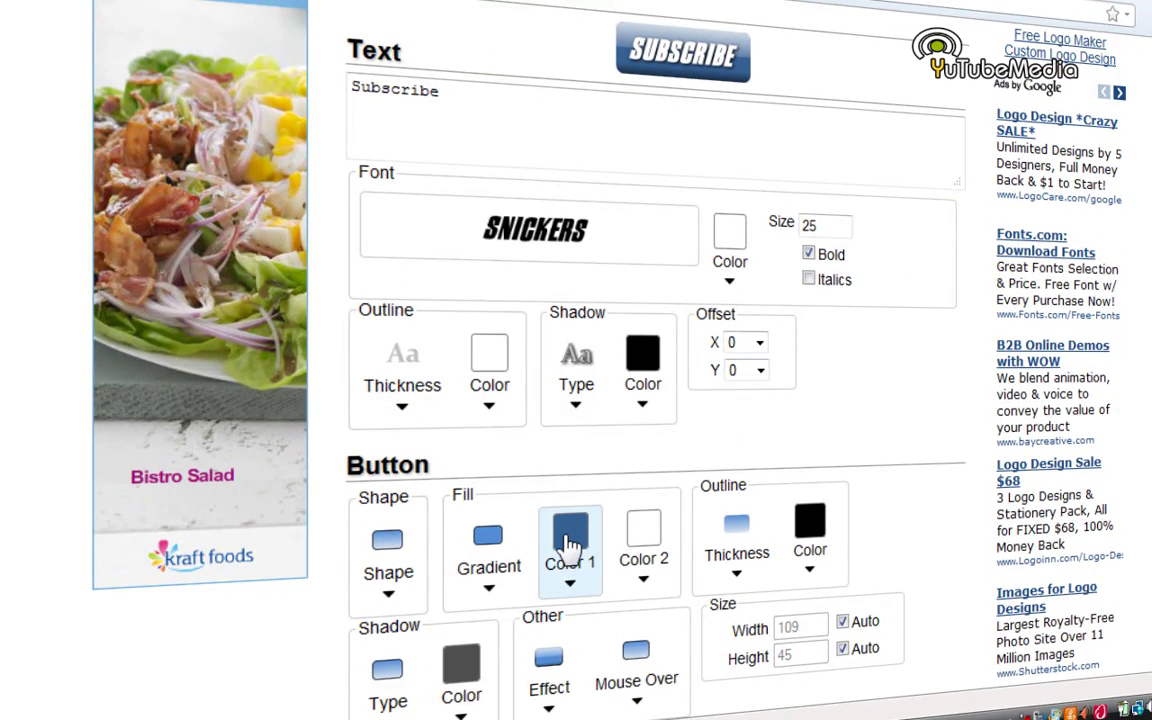
Set the button's Fill Color 1 to a bright, saturated yellow.
left_click(569, 540)
scroll(568, 545, "down", 3)
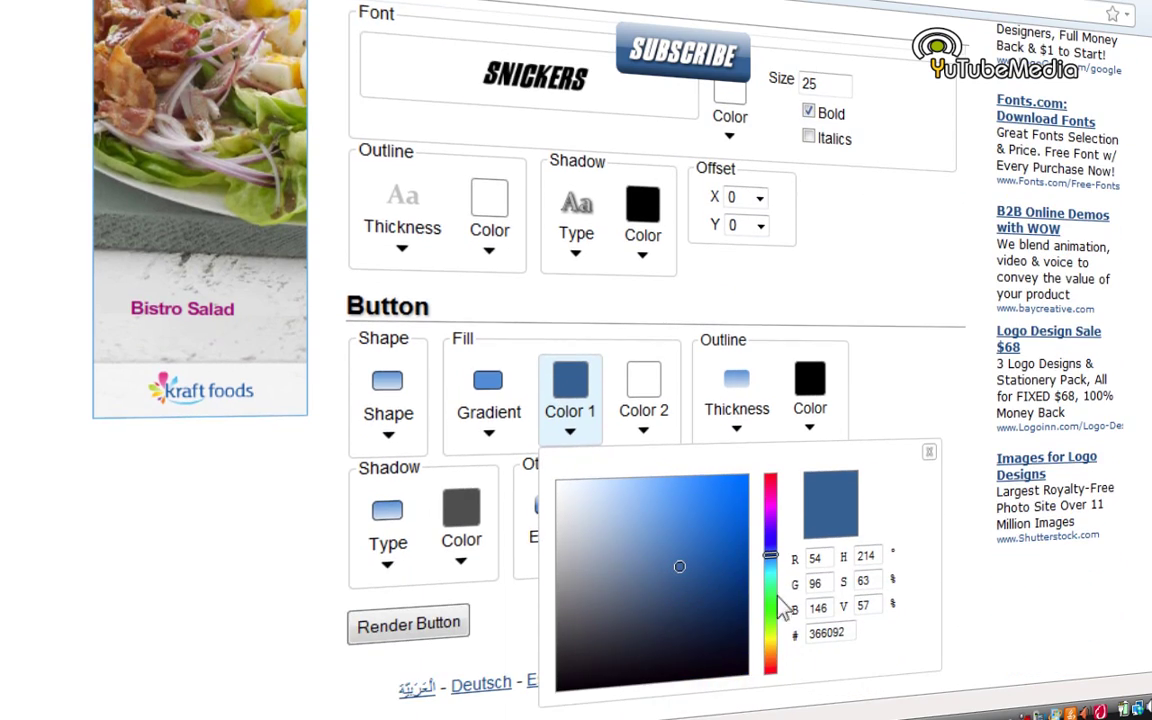
left_click(568, 390)
left_click(568, 390)
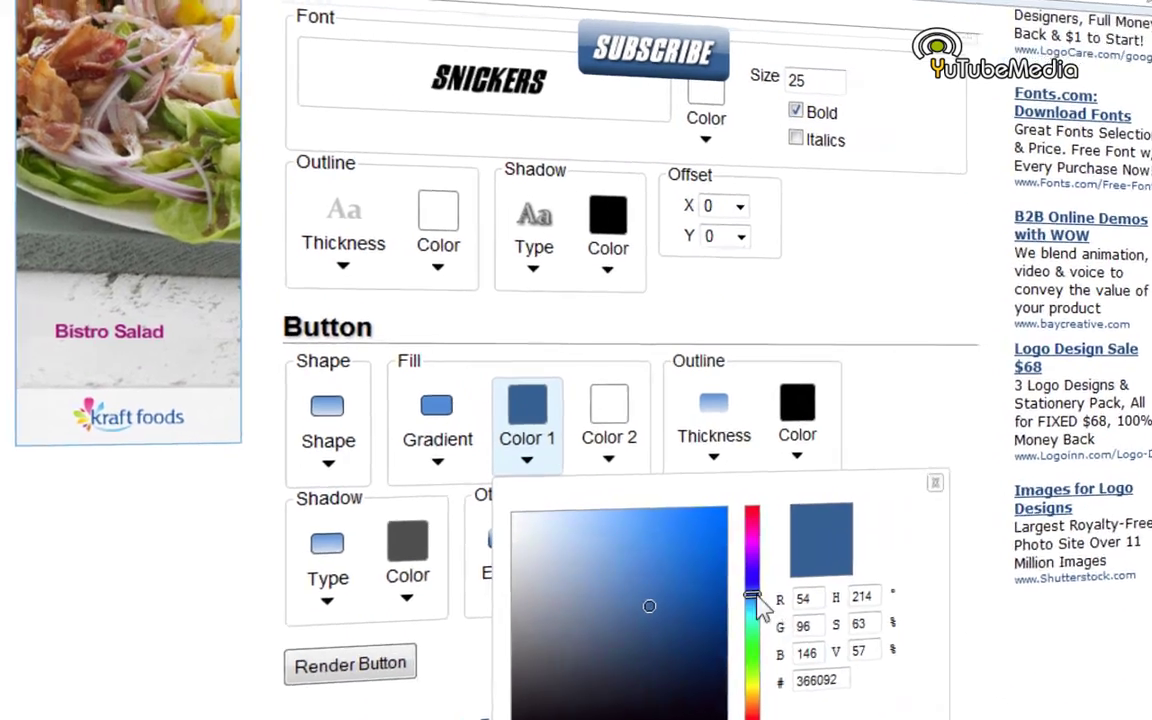
left_click_drag(770, 553, 769, 570)
left_click_drag(703, 705, 703, 719)
left_click_drag(612, 657, 681, 583)
left_click(952, 425)
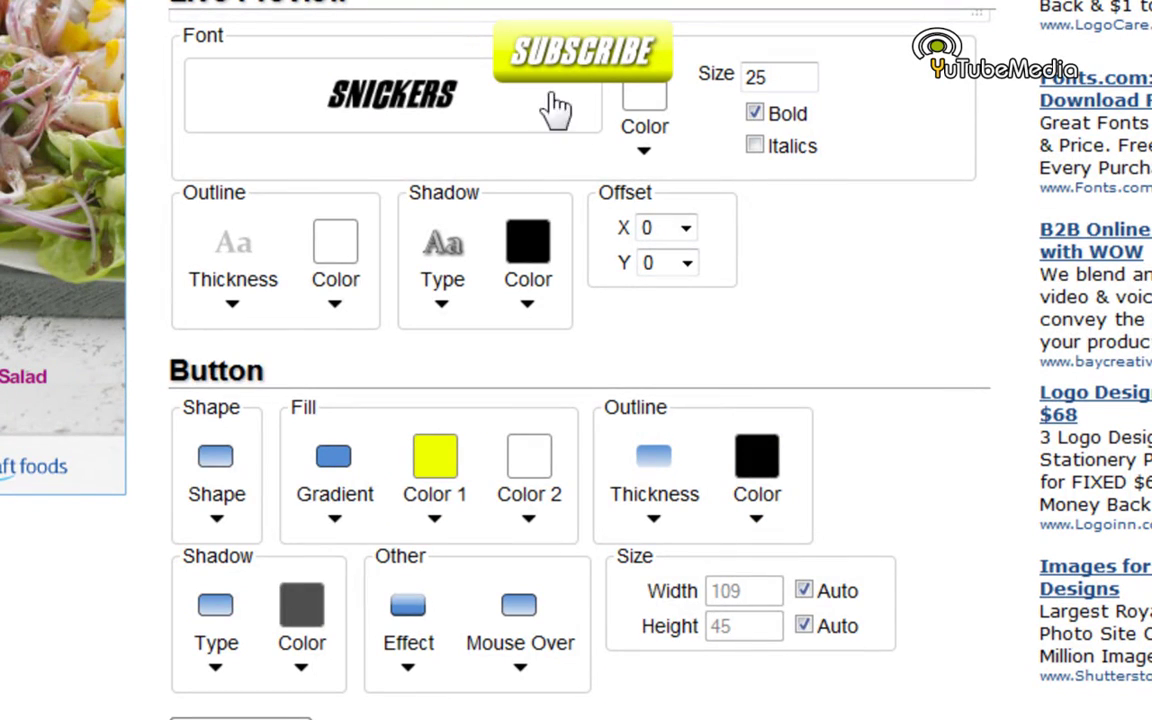
Give the SUBSCRIBE text a thin black outline.
left_click(218, 298)
left_click(298, 432)
left_click(320, 258)
left_click_drag(326, 608, 312, 624)
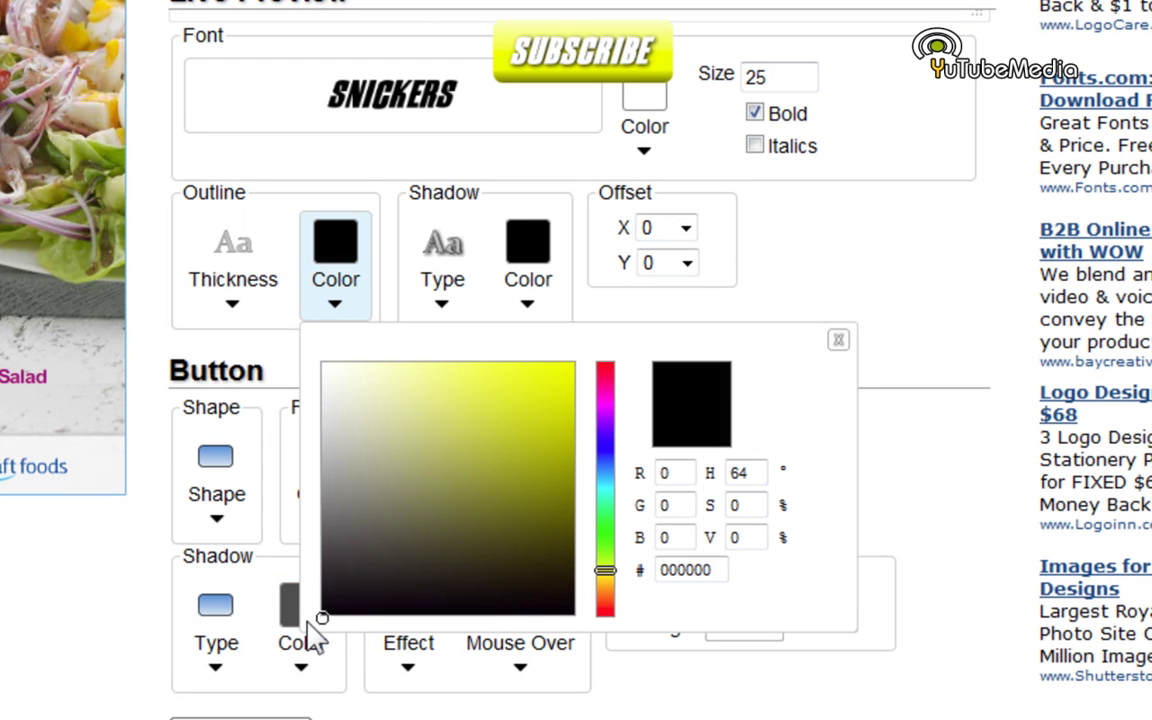
left_click(797, 213)
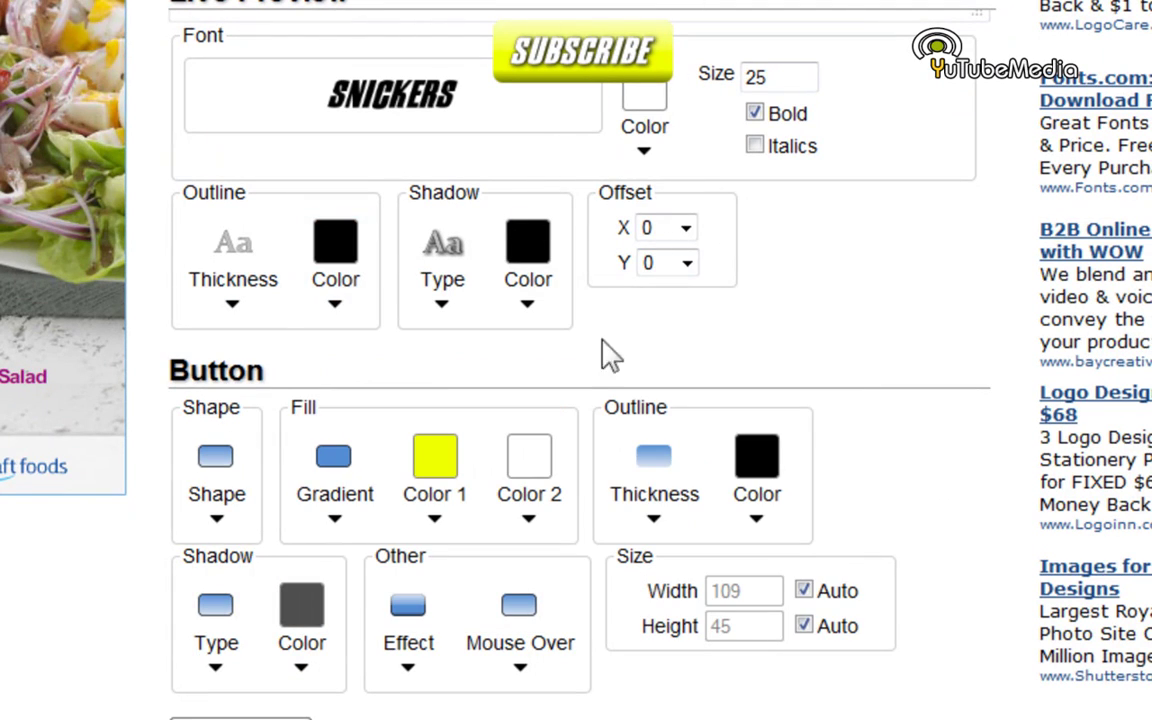
scroll(518, 324, "down", 1)
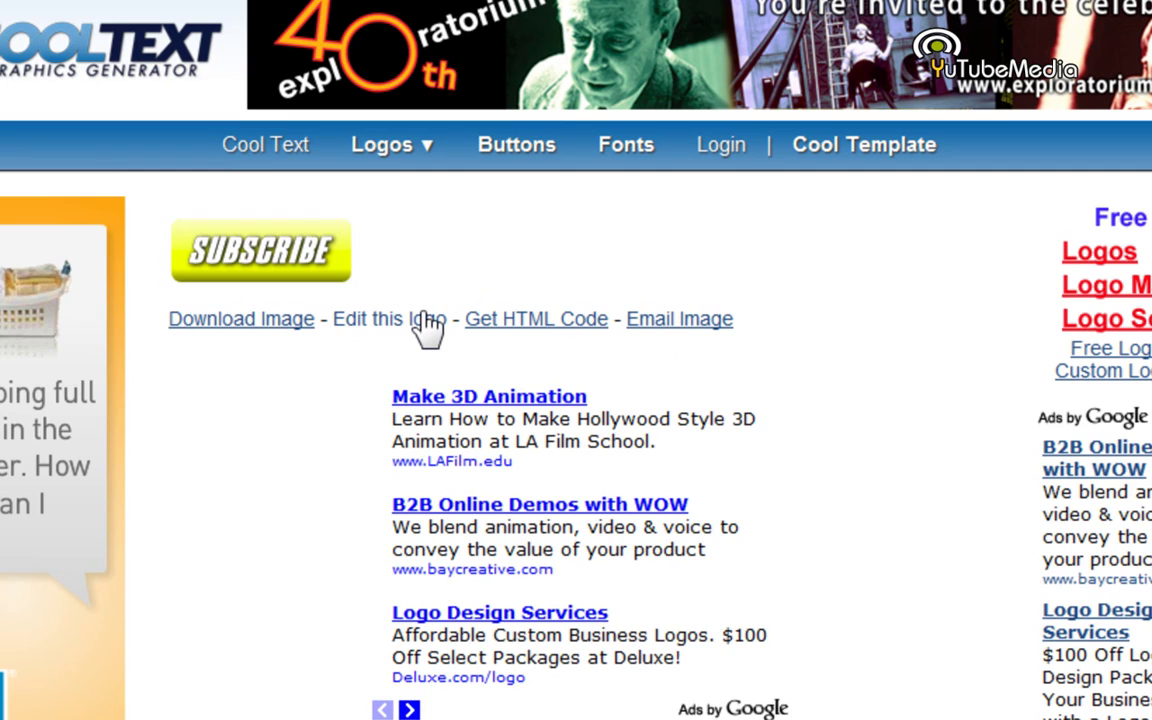
Reopen the logo, set font size 59 with a Medium outline, and re-render the button.
left_click(428, 320)
scroll(786, 481, "down", 2)
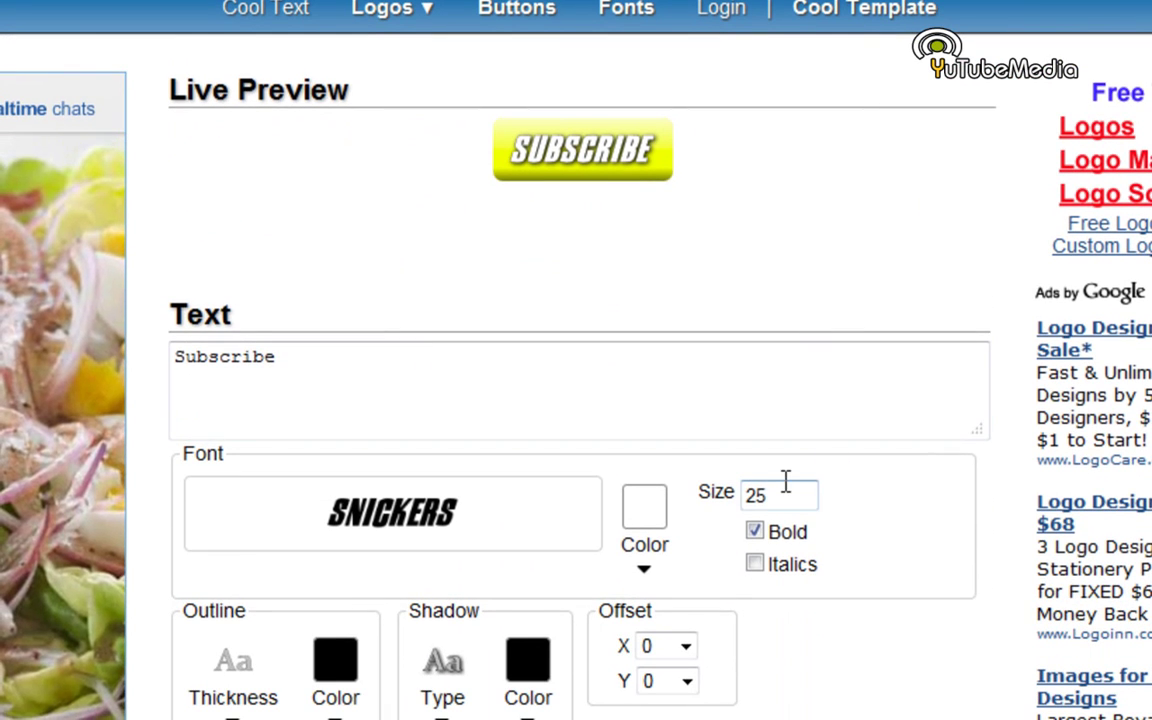
double_click(786, 481)
type("5")
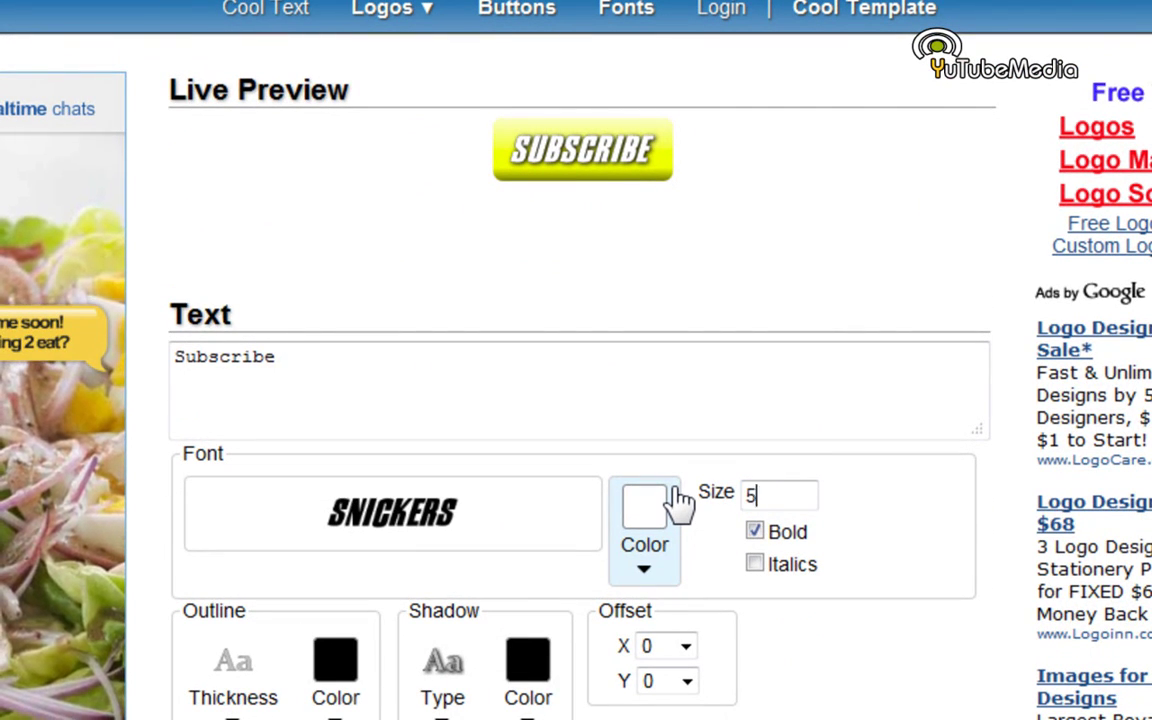
type("9")
scroll(676, 496, "down", 5)
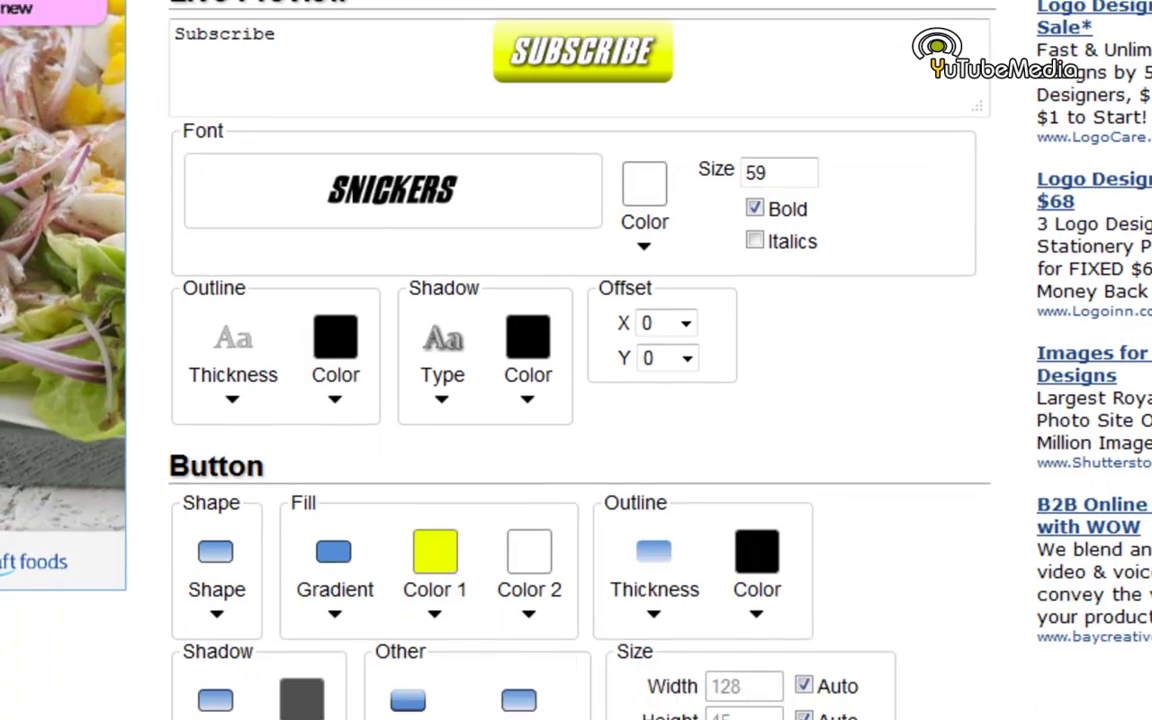
scroll(380, 300, "down", 2)
left_click(235, 240)
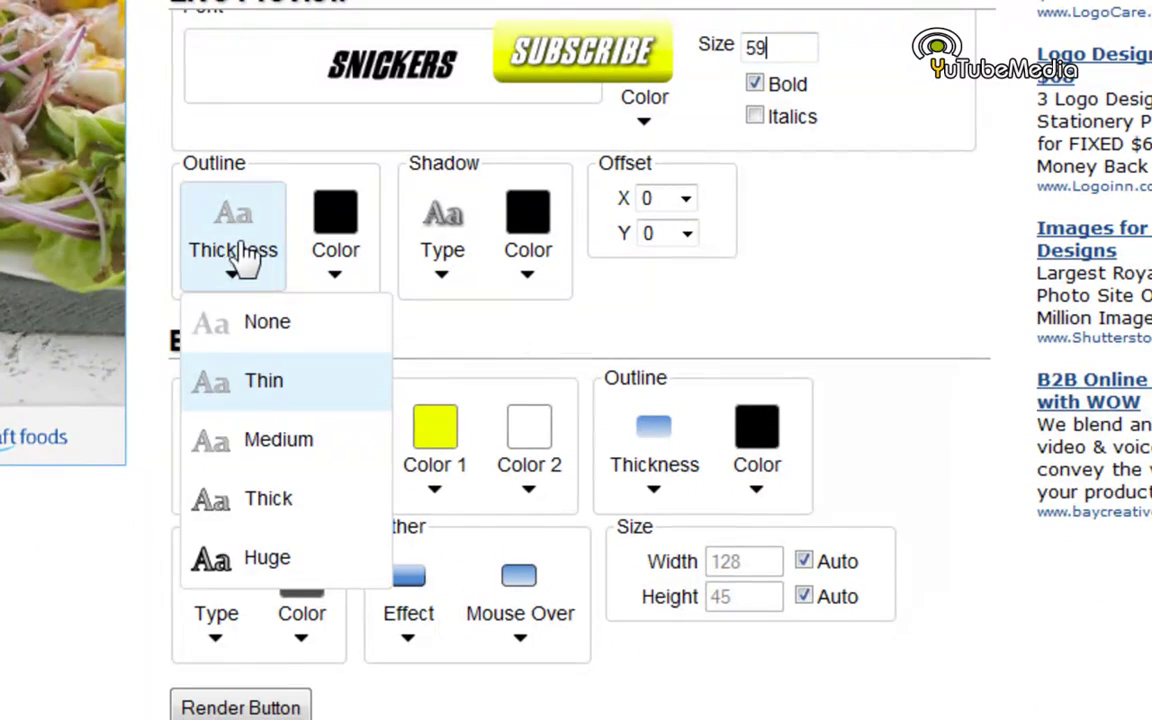
left_click(280, 445)
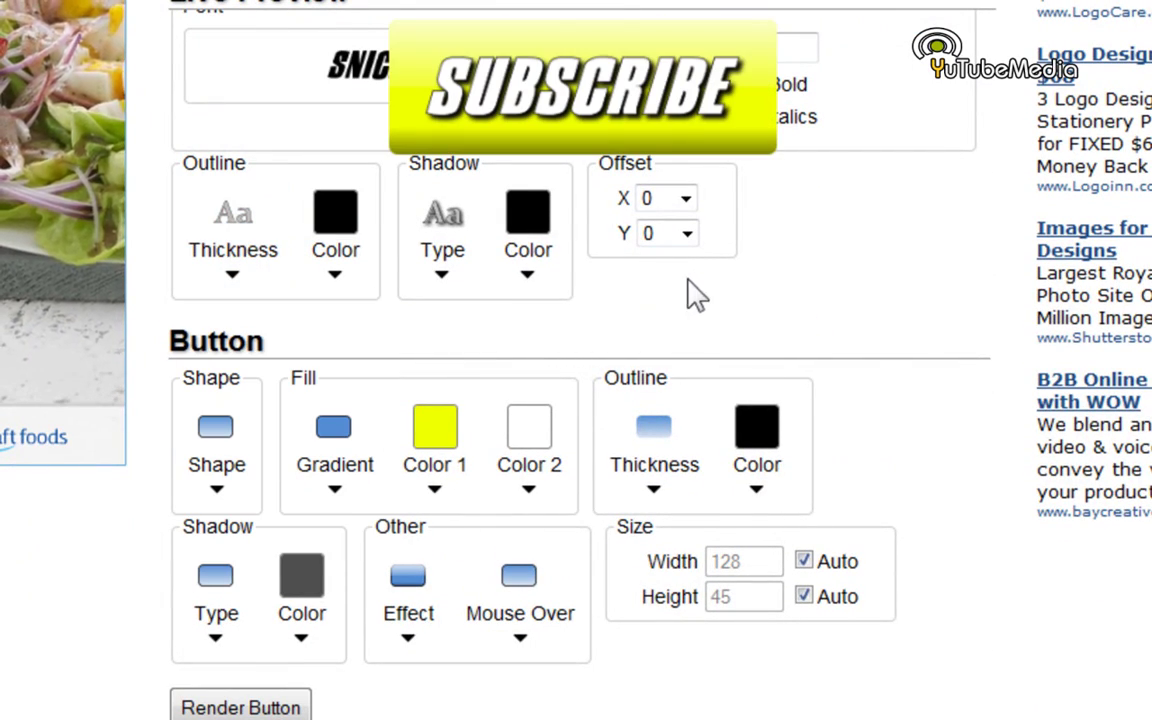
left_click(238, 704)
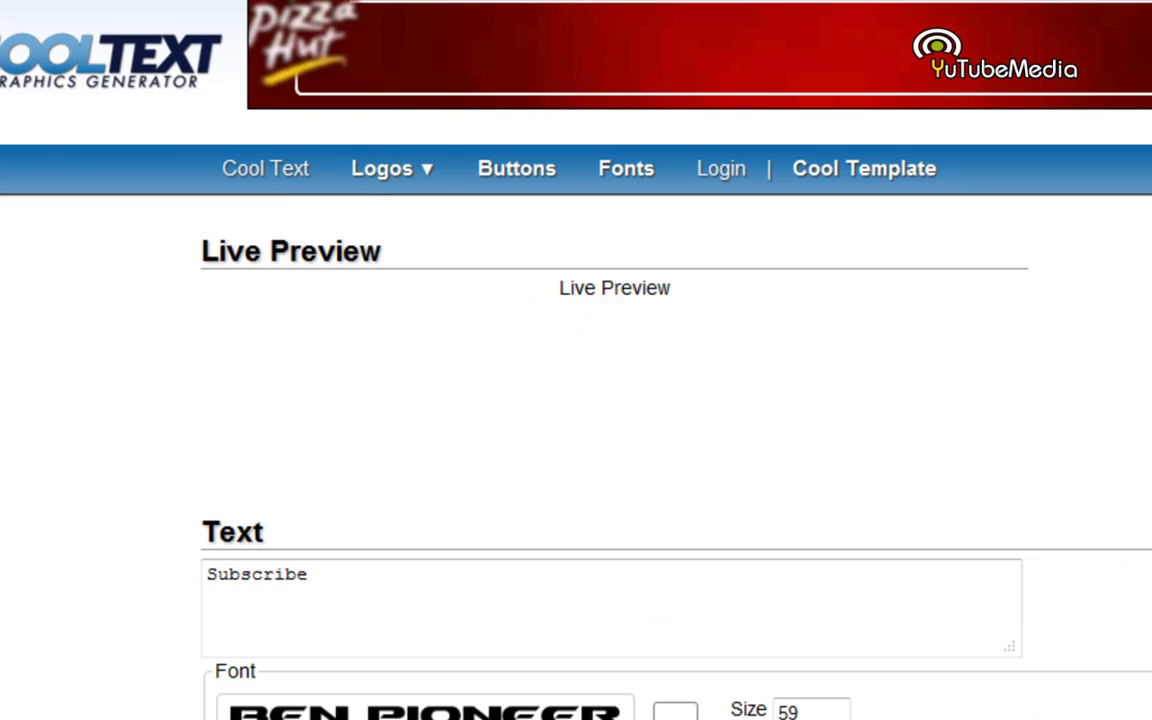
Set the button's Mouse Over effect, trying Spot before switching to another style.
scroll(576, 400, "down", 6)
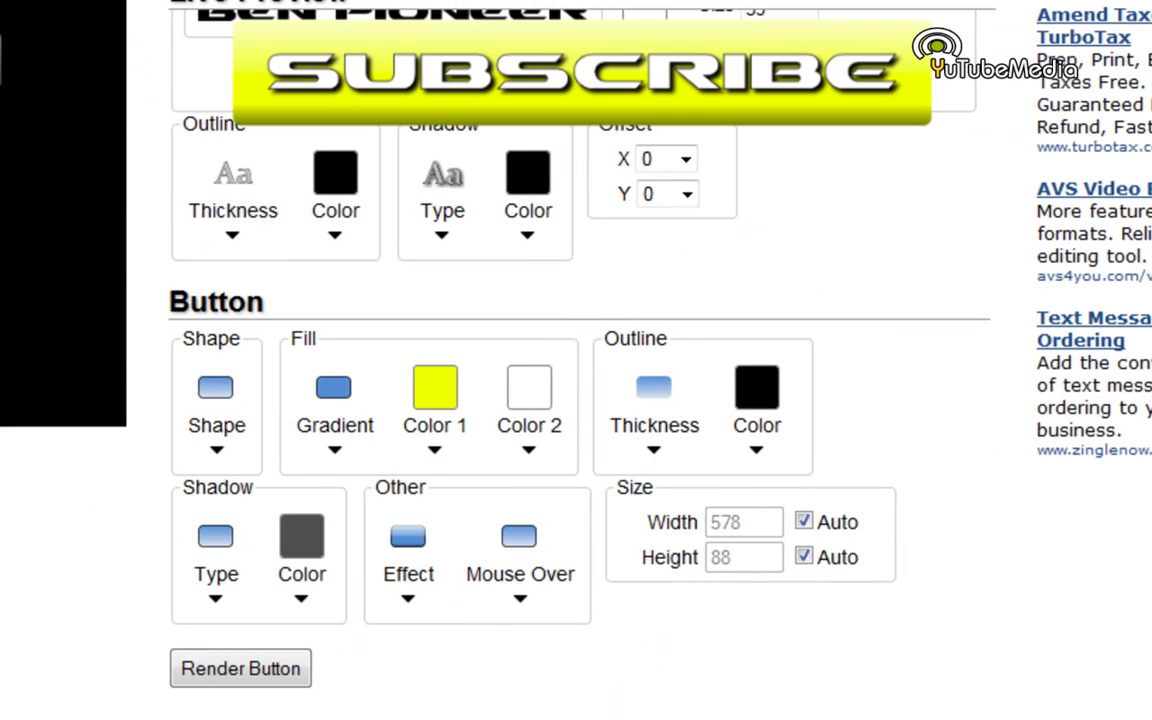
left_click(533, 540)
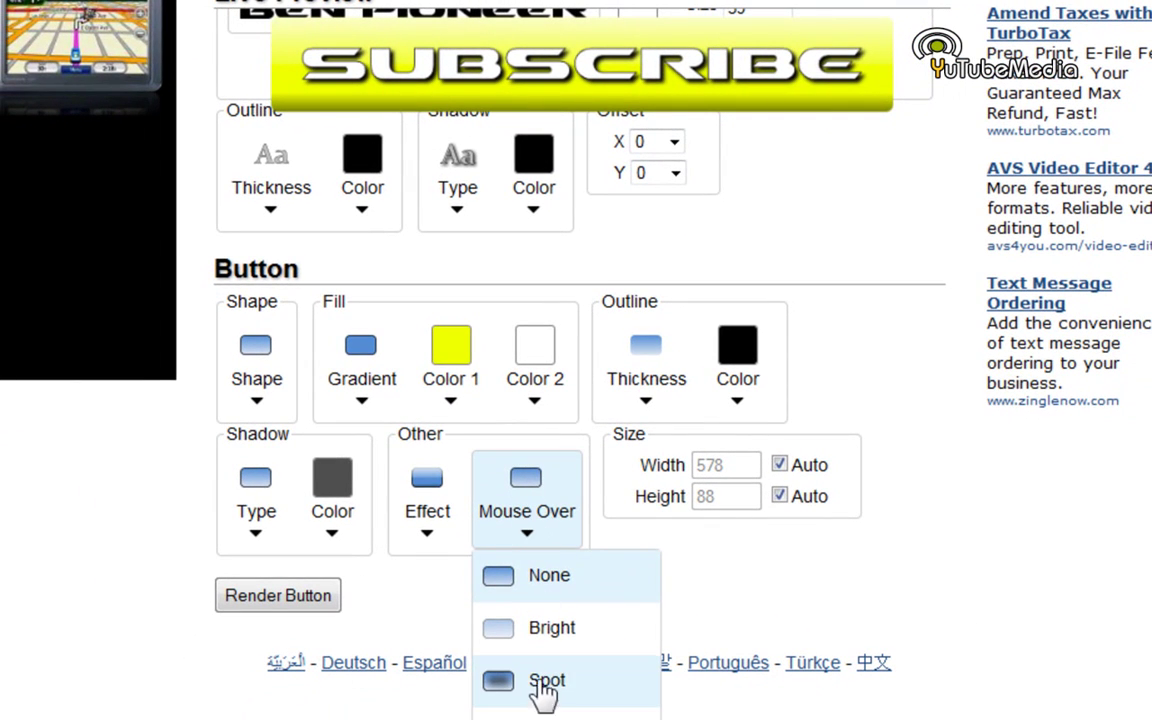
left_click(540, 690)
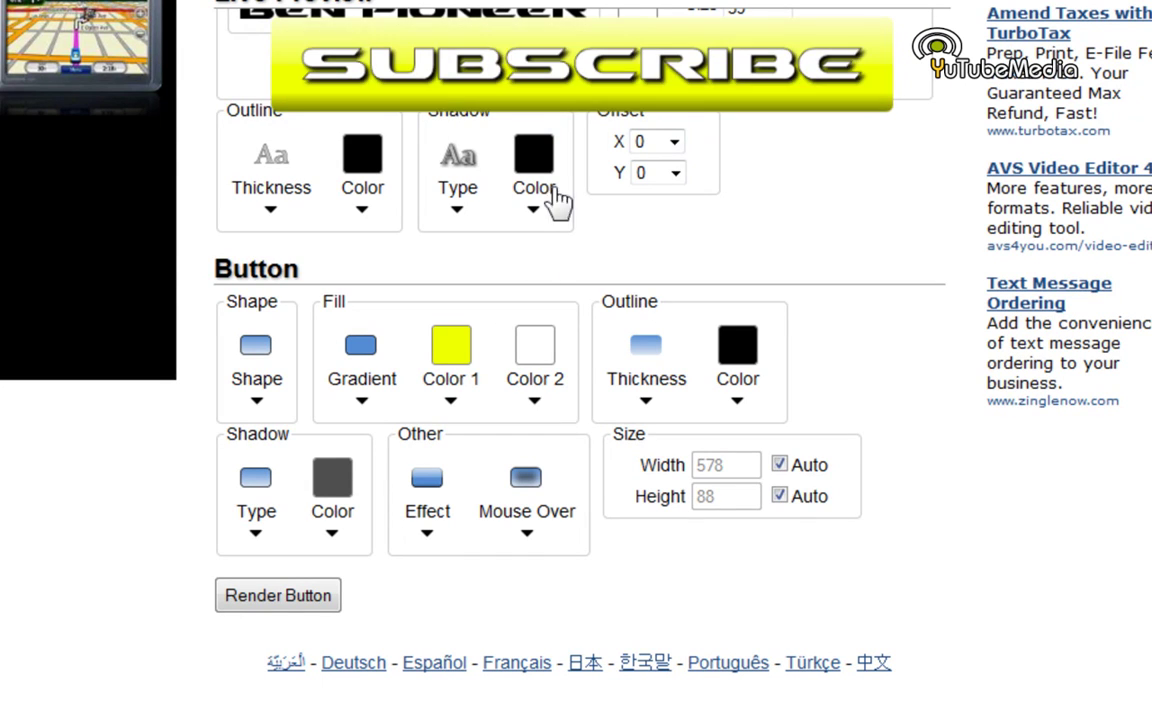
left_click(520, 495)
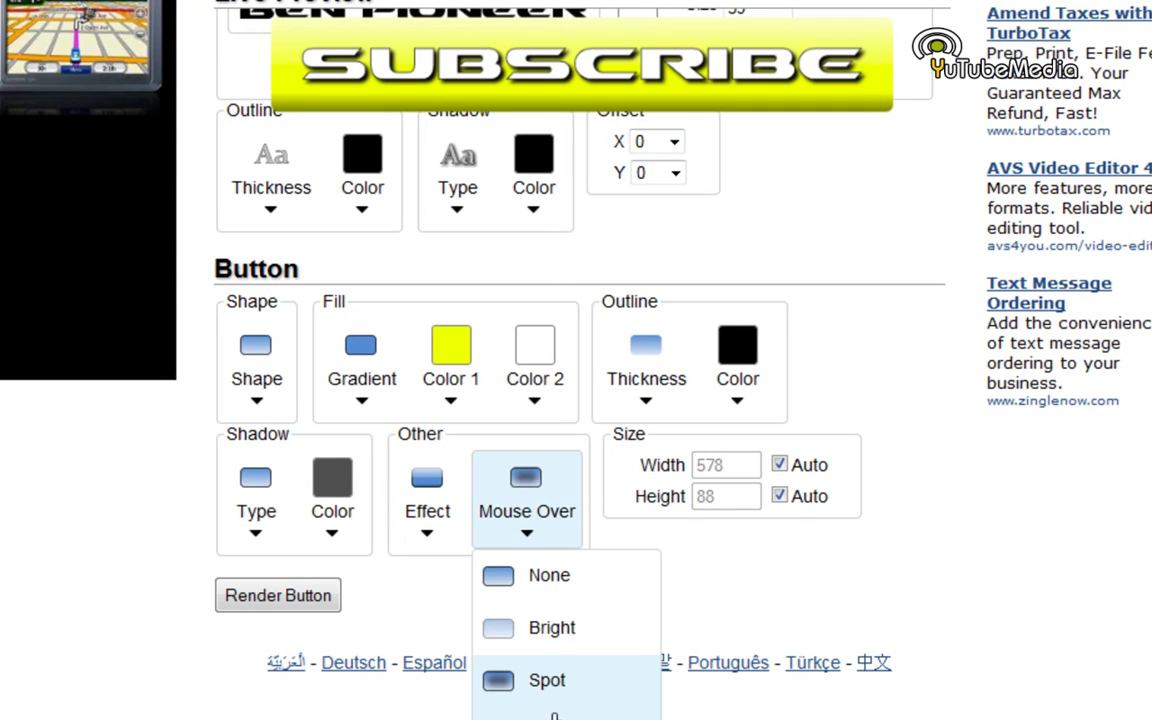
left_click(553, 716)
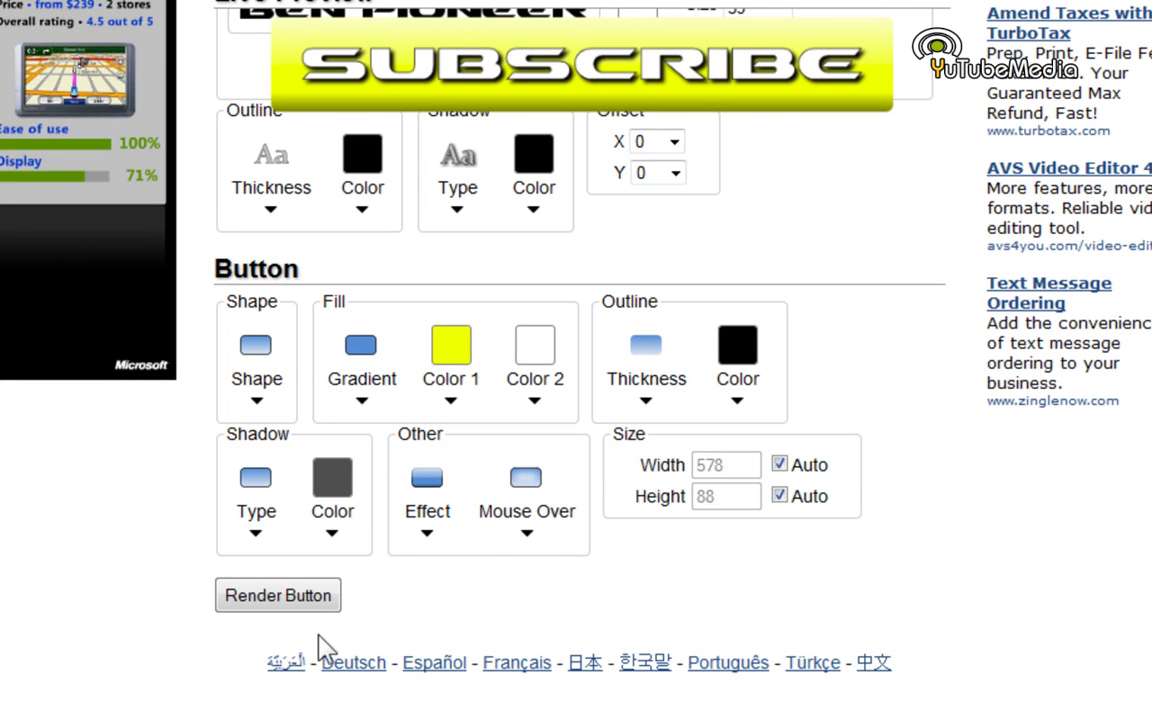
Render the SUBSCRIBE button together with its mouse-over version.
left_click(250, 596)
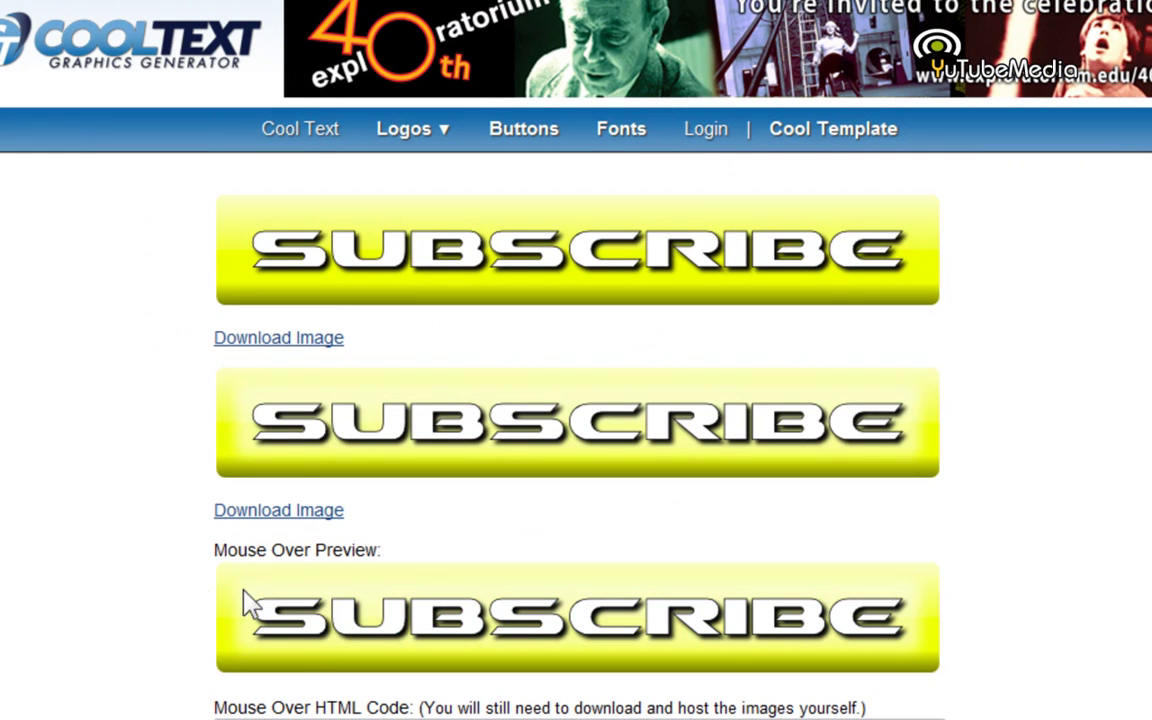
scroll(576, 400, "down", 3)
scroll(576, 400, "down", 2)
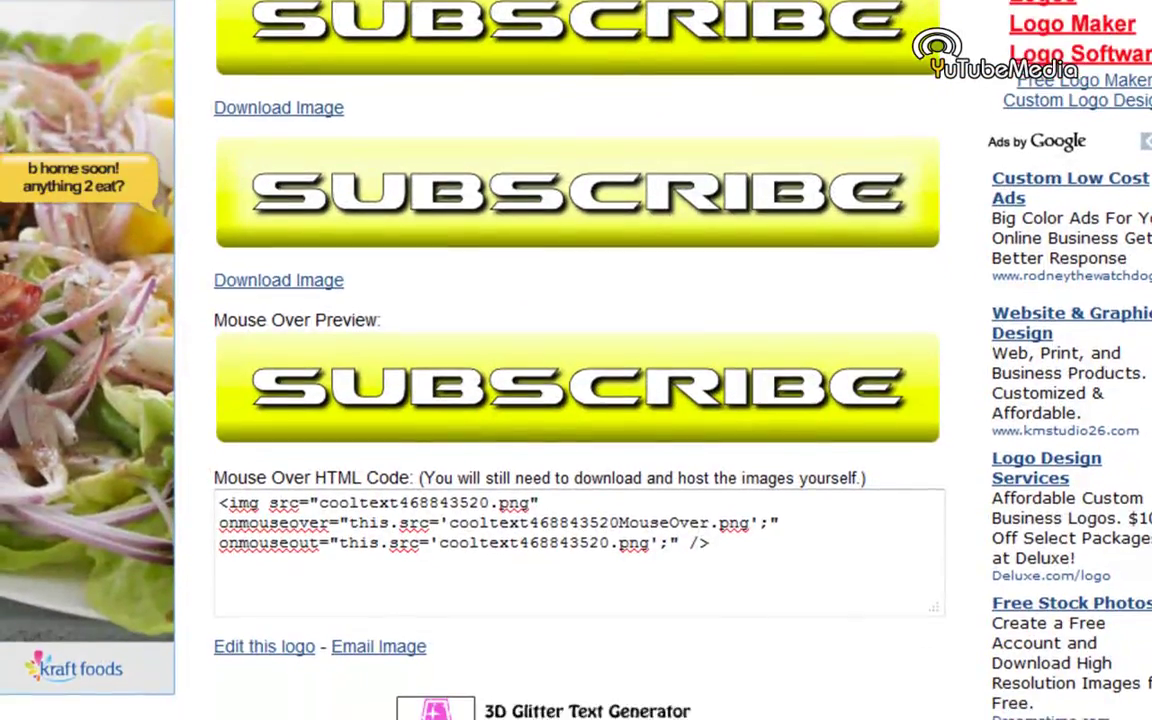
scroll(576, 400, "up", 3)
Select all of the mouse-over HTML code with Ctrl+A.
left_click_drag(709, 693, 437, 700)
key("ctrl+a")
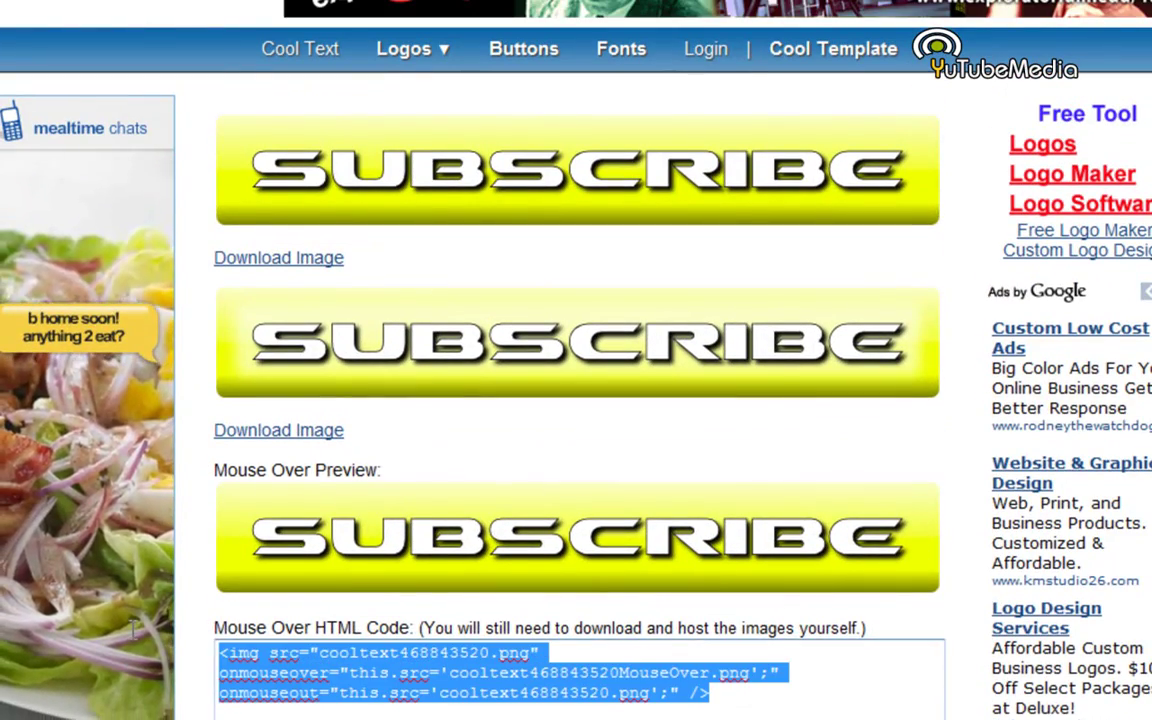
left_click(218, 628)
key("ctrl+a")
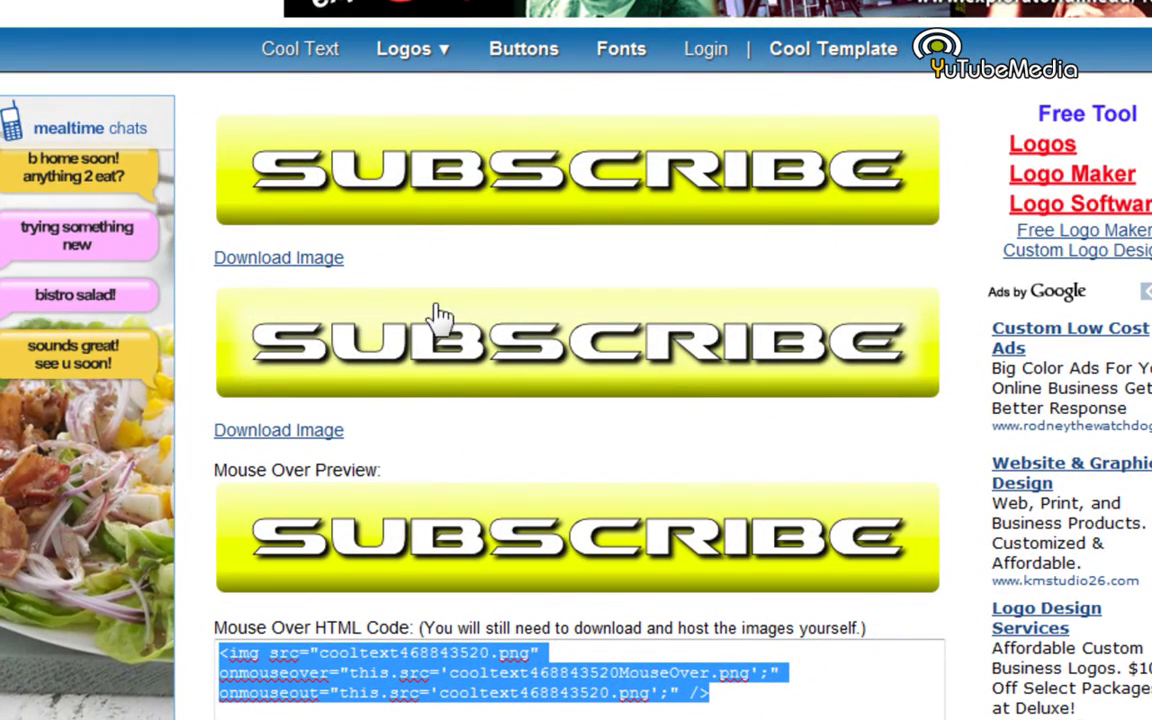
scroll(576, 400, "up", 1)
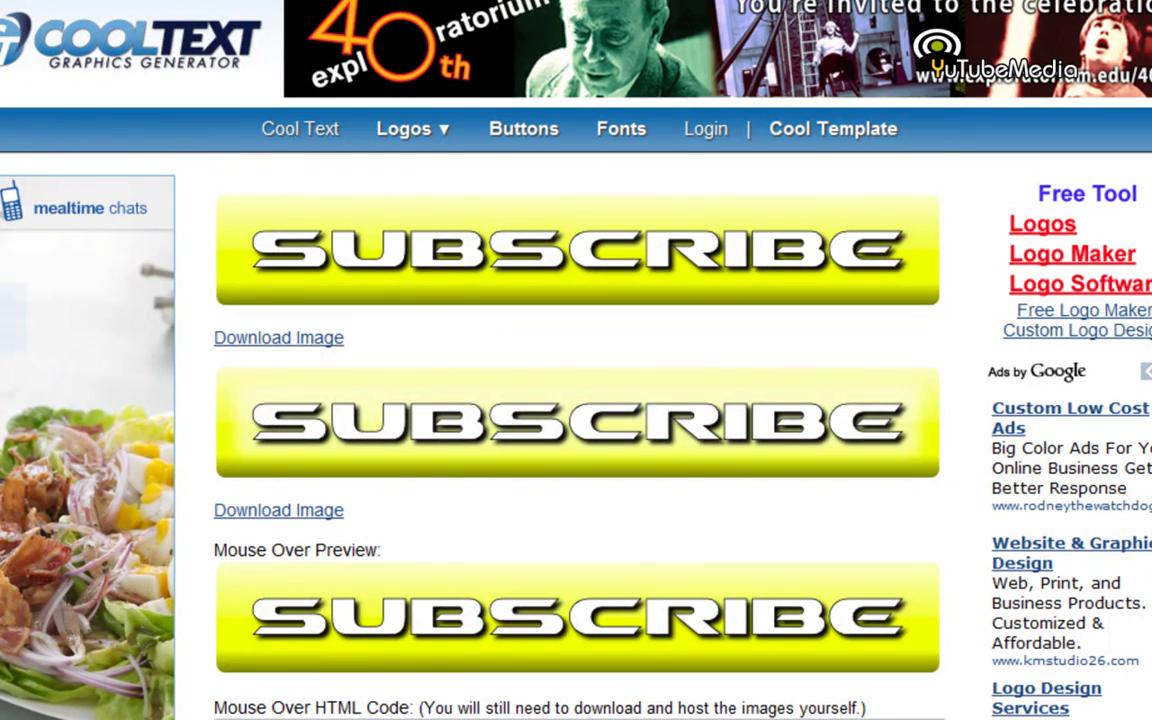